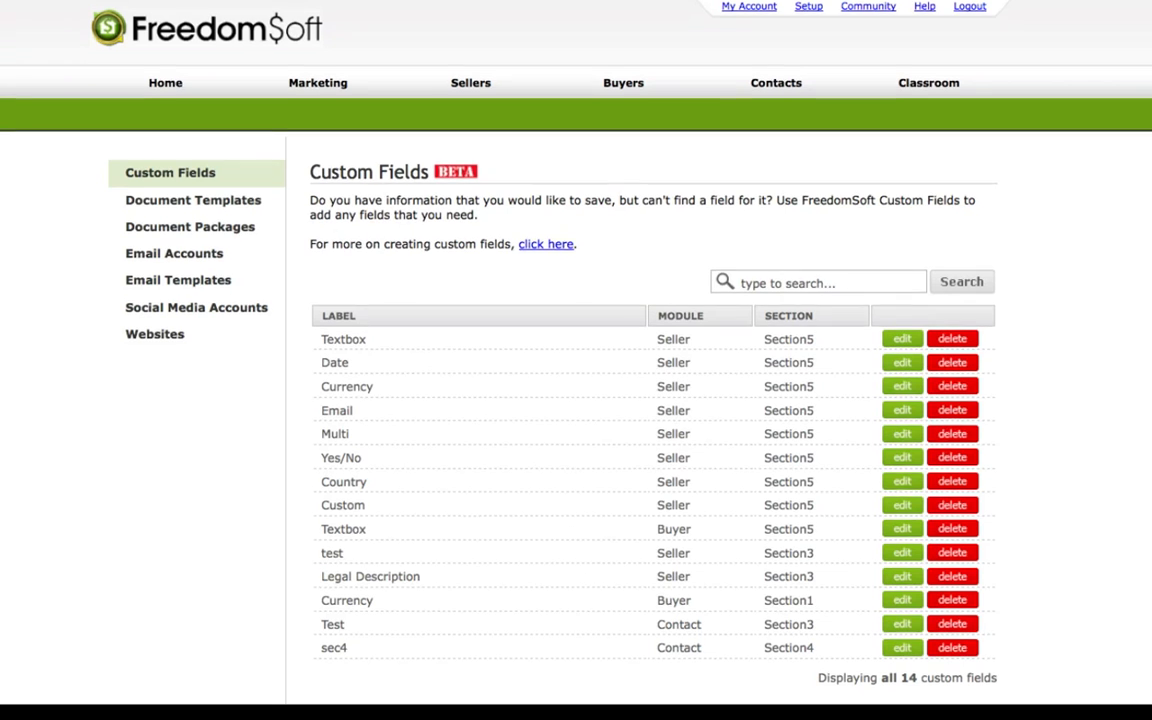
Start a new custom field and assign it to the Seller module in Section 1.
scroll(576, 360, down, 1)
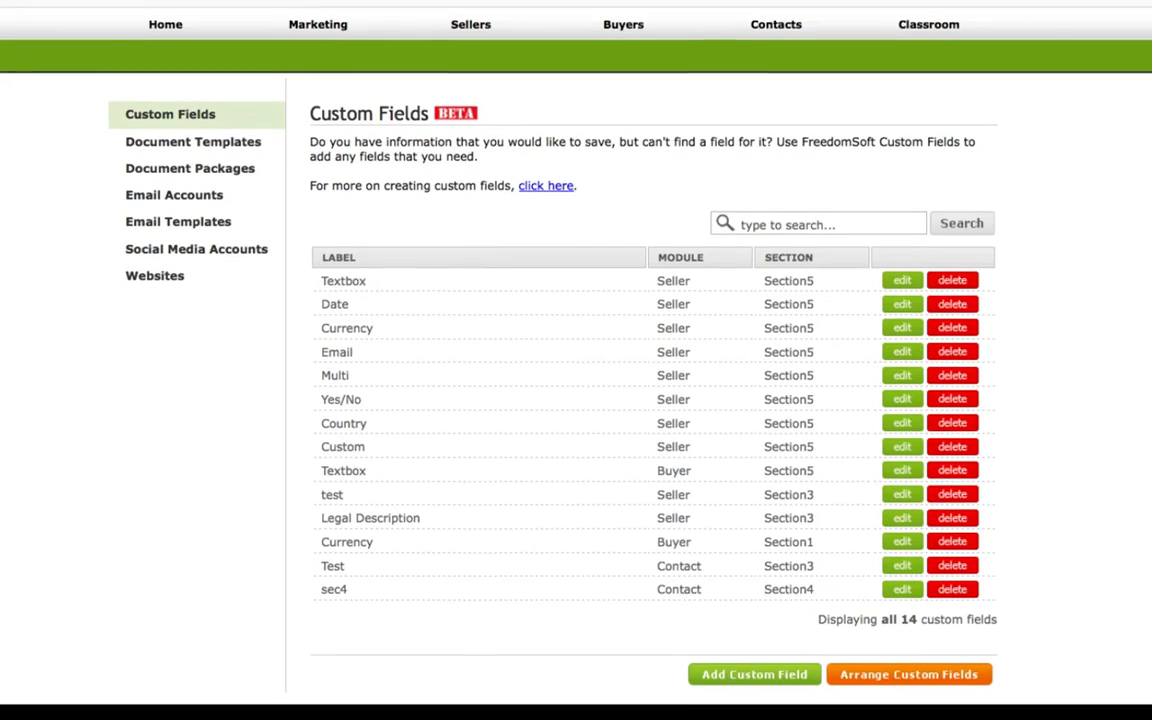
scroll(576, 360, down, 1)
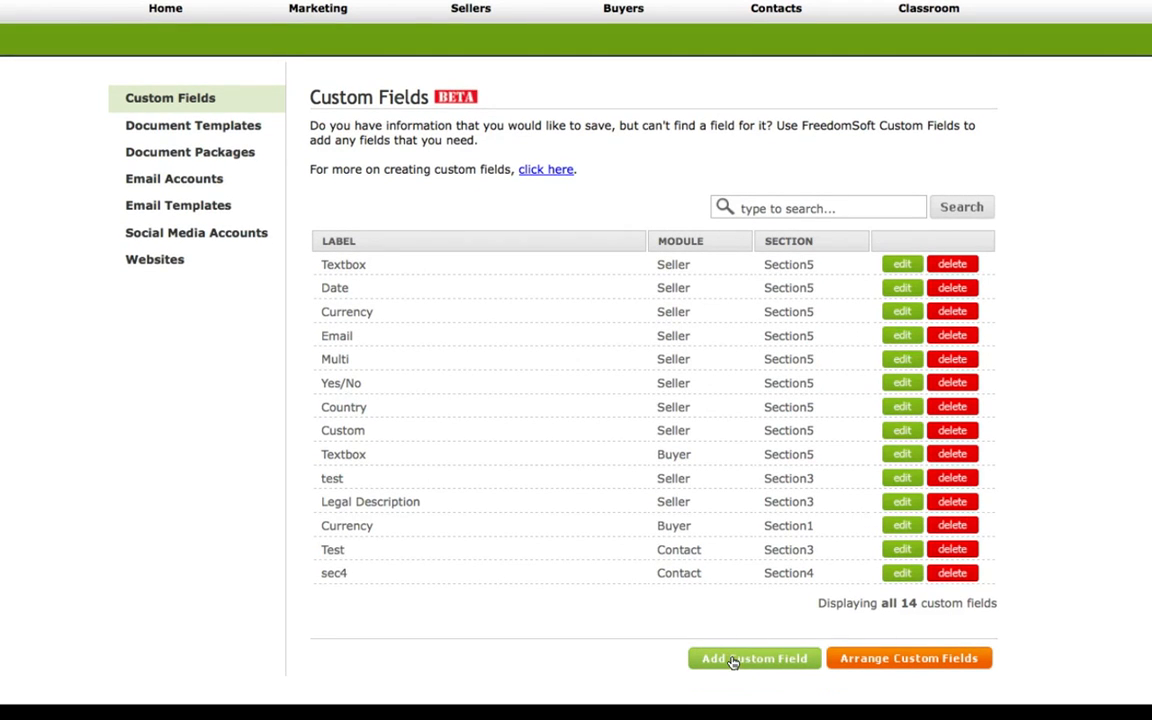
click(732, 662)
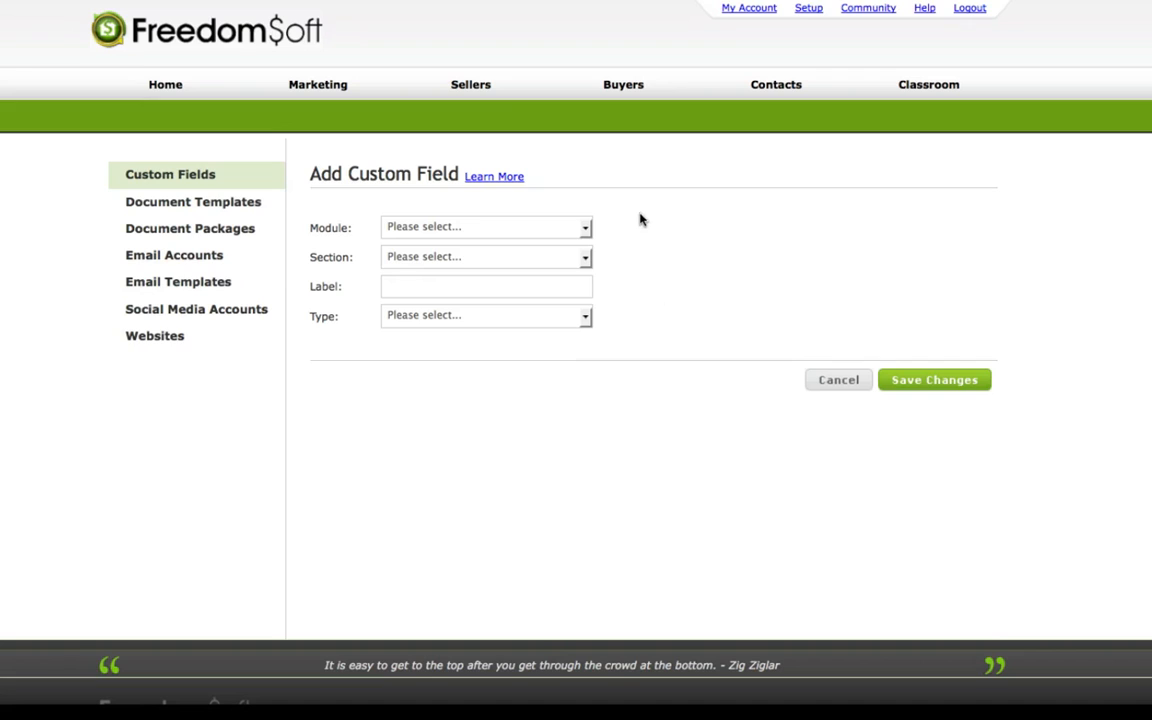
click(586, 230)
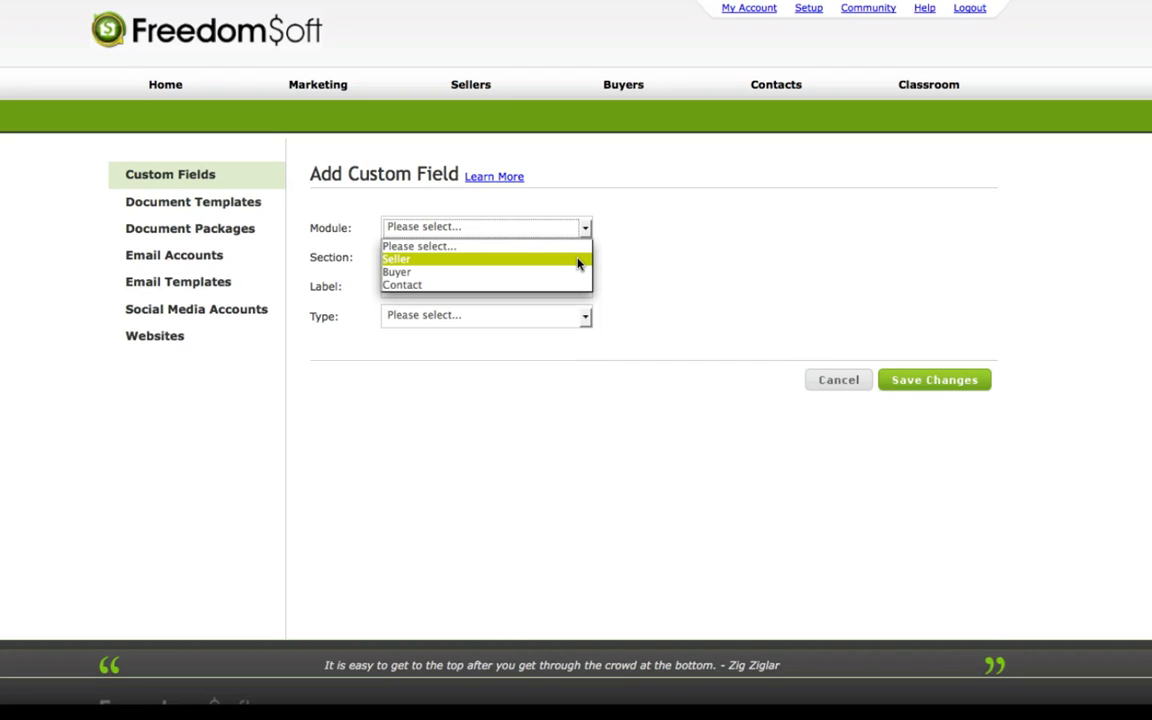
click(578, 260)
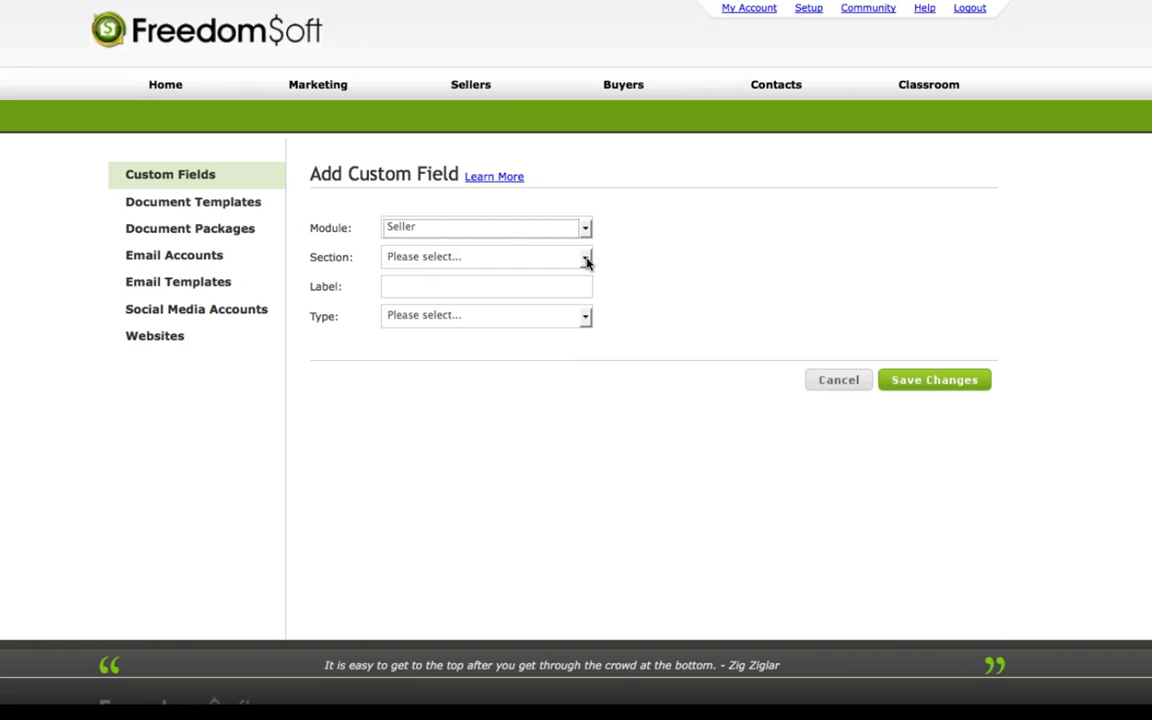
click(585, 260)
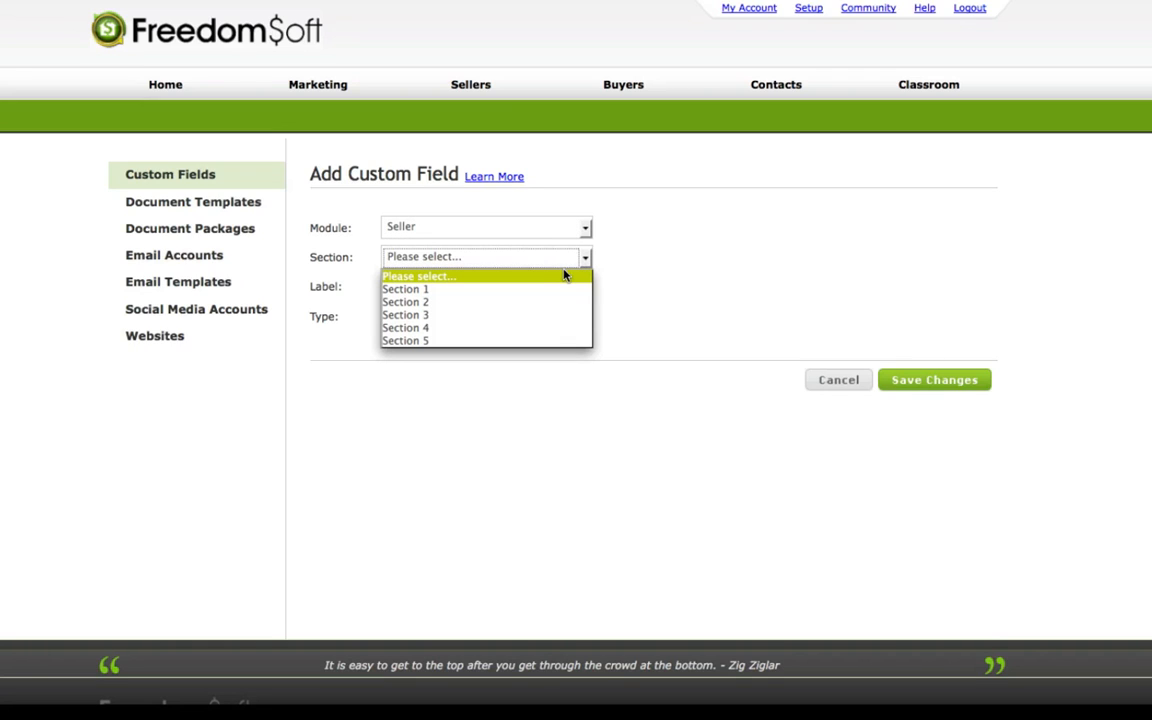
click(527, 290)
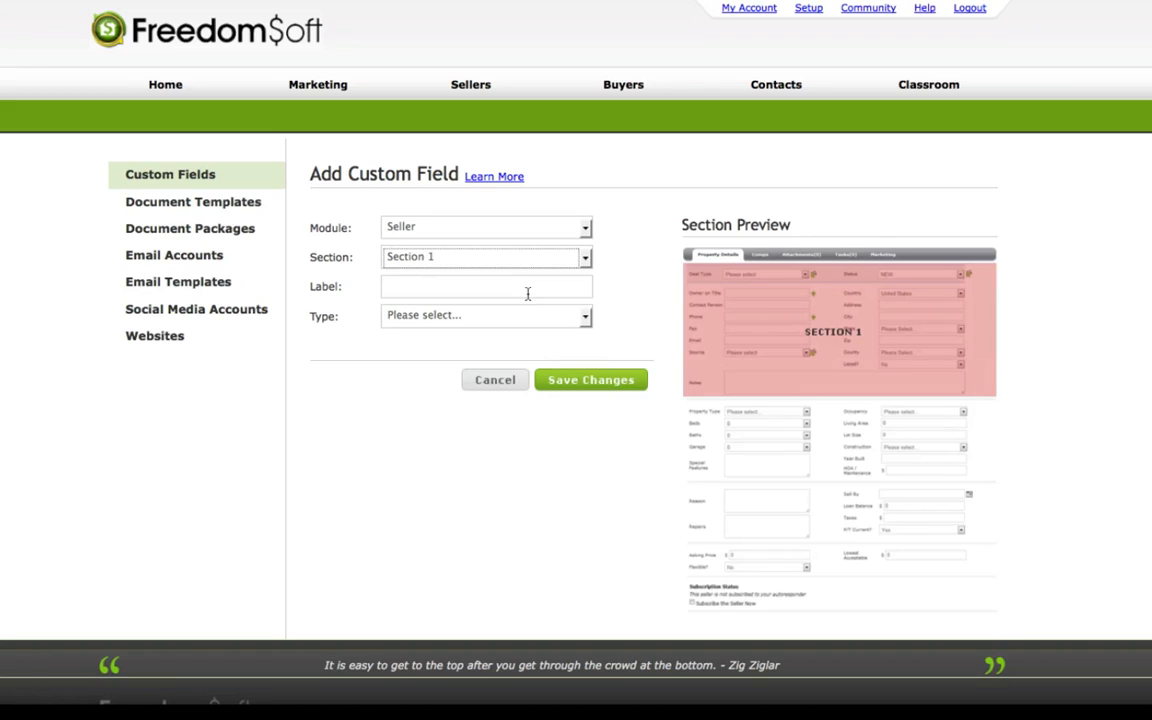
Preview the locations of Section 2 and Section 3 on the seller page and return the selection to Section 1.
click(586, 258)
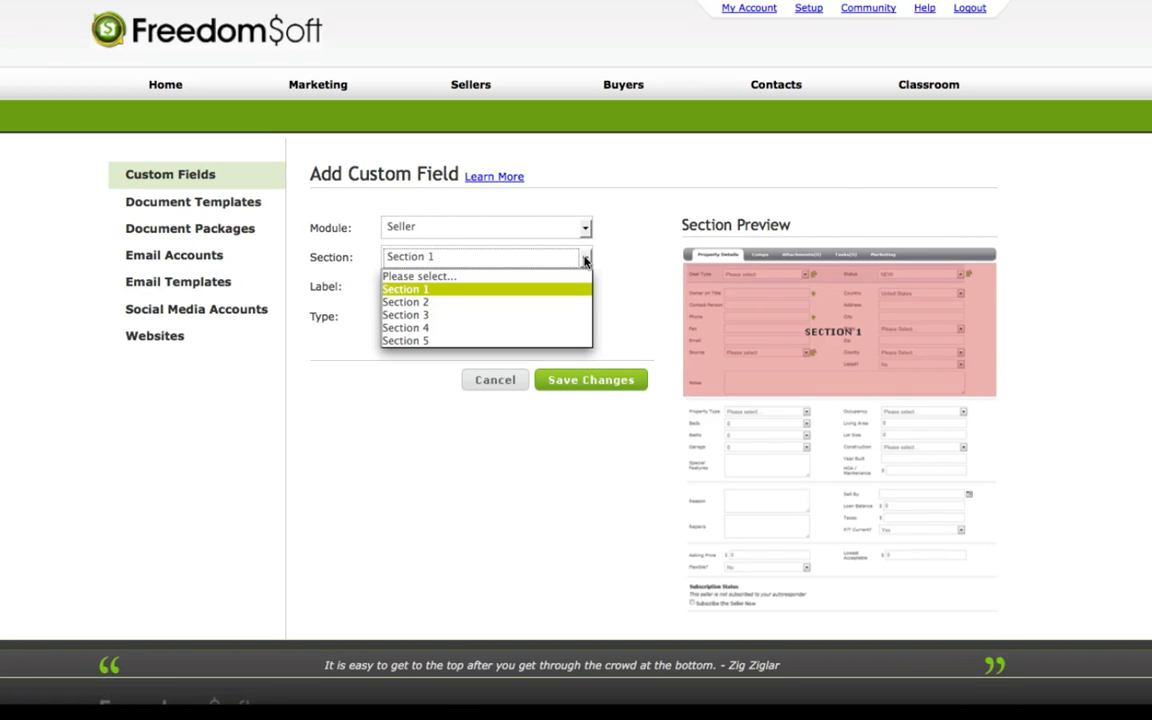
click(549, 302)
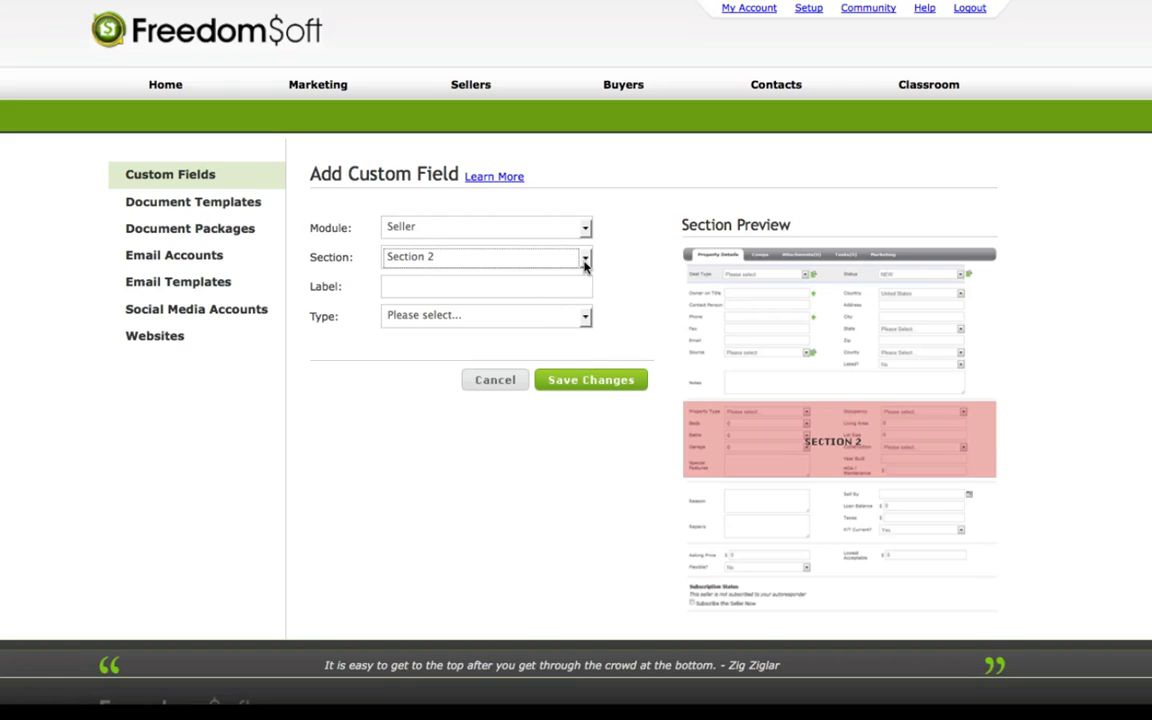
click(585, 259)
click(549, 315)
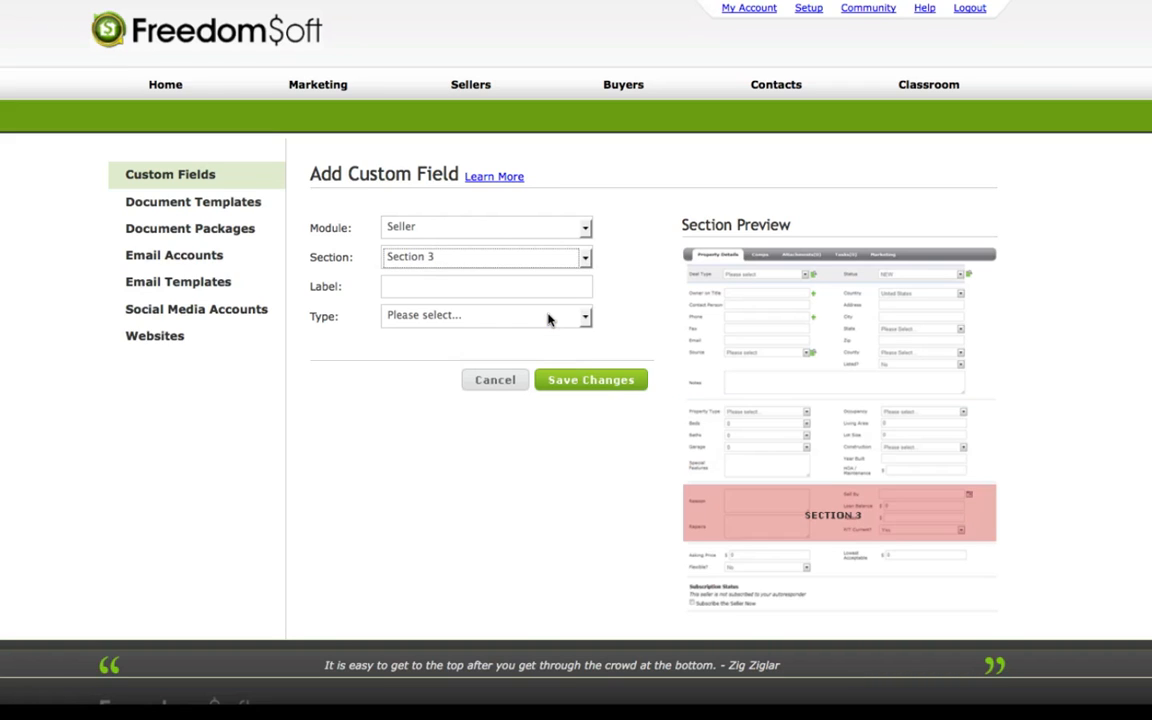
click(585, 259)
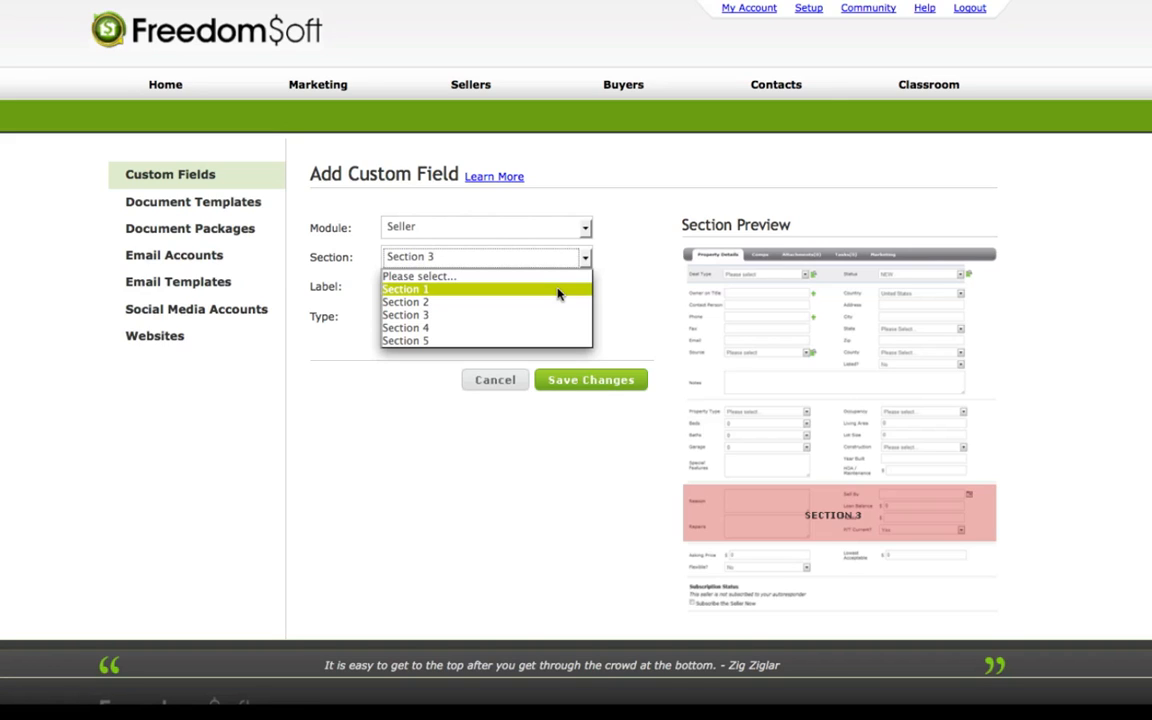
click(558, 290)
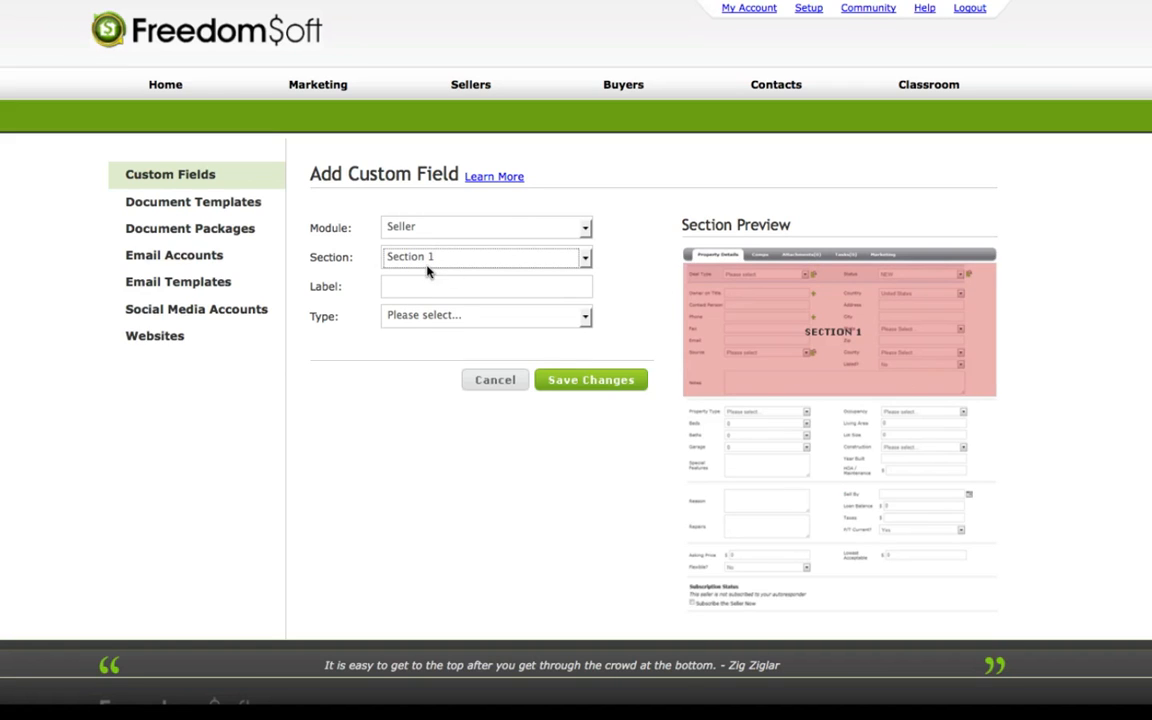
Label the seller field "Legal Description", set its type to textbox, and save it.
click(400, 286)
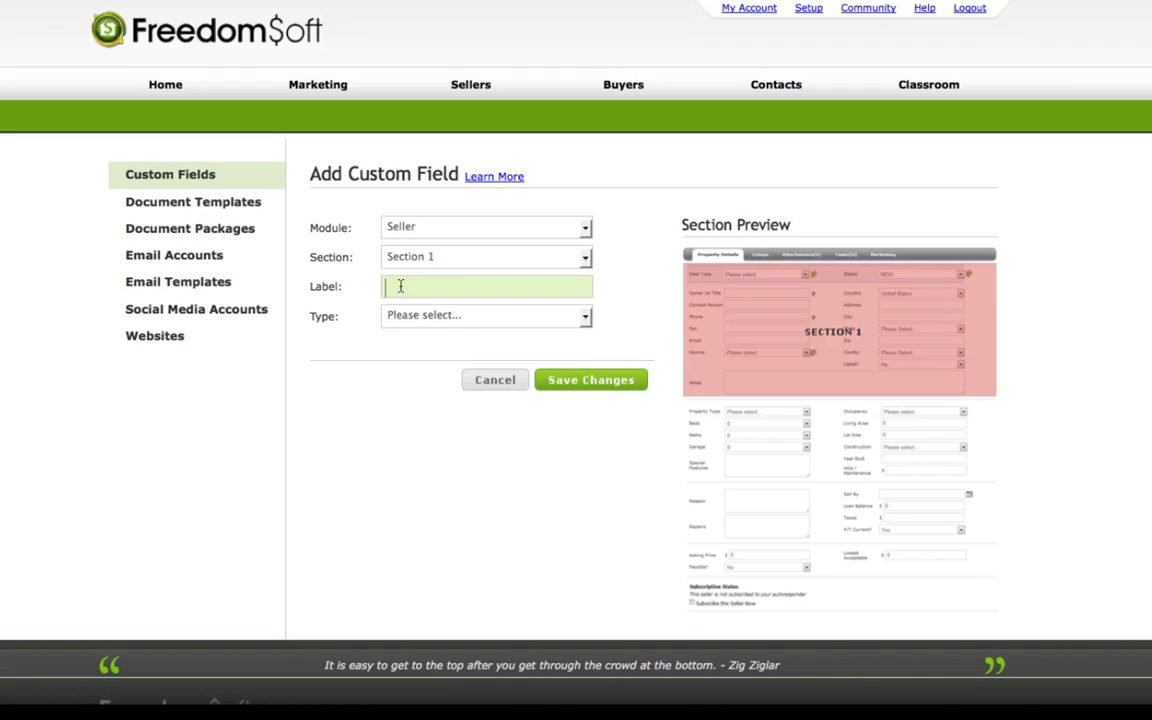
text(Le)
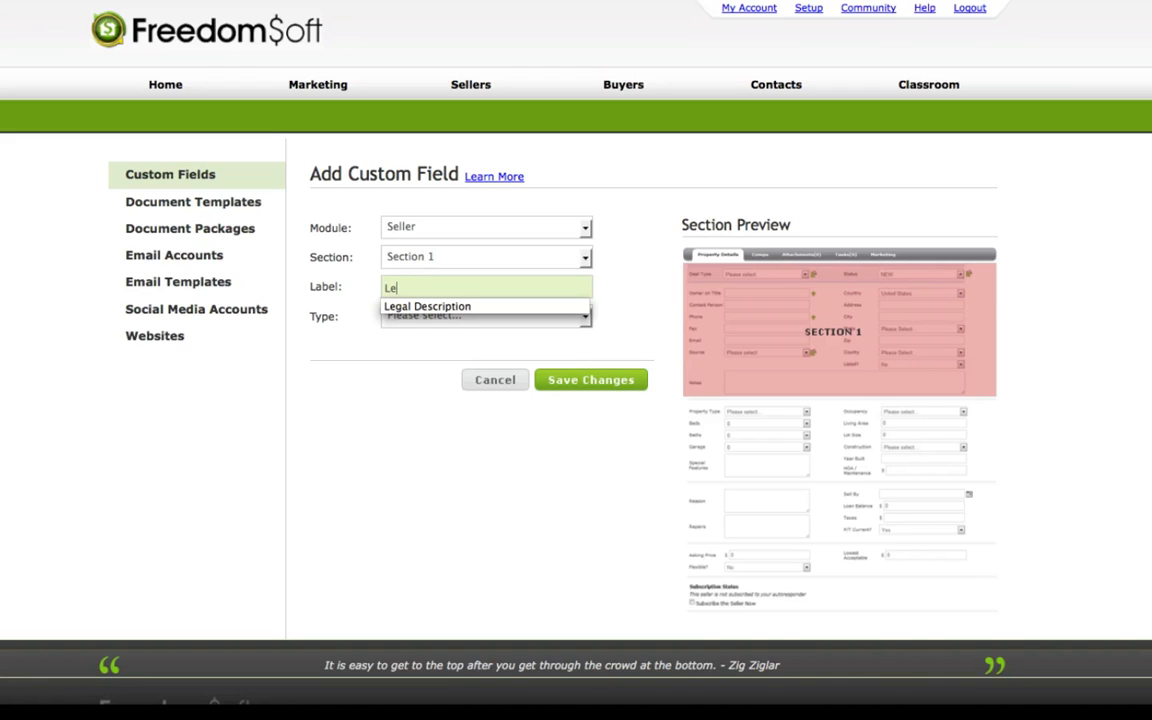
key(Down)
key(Return)
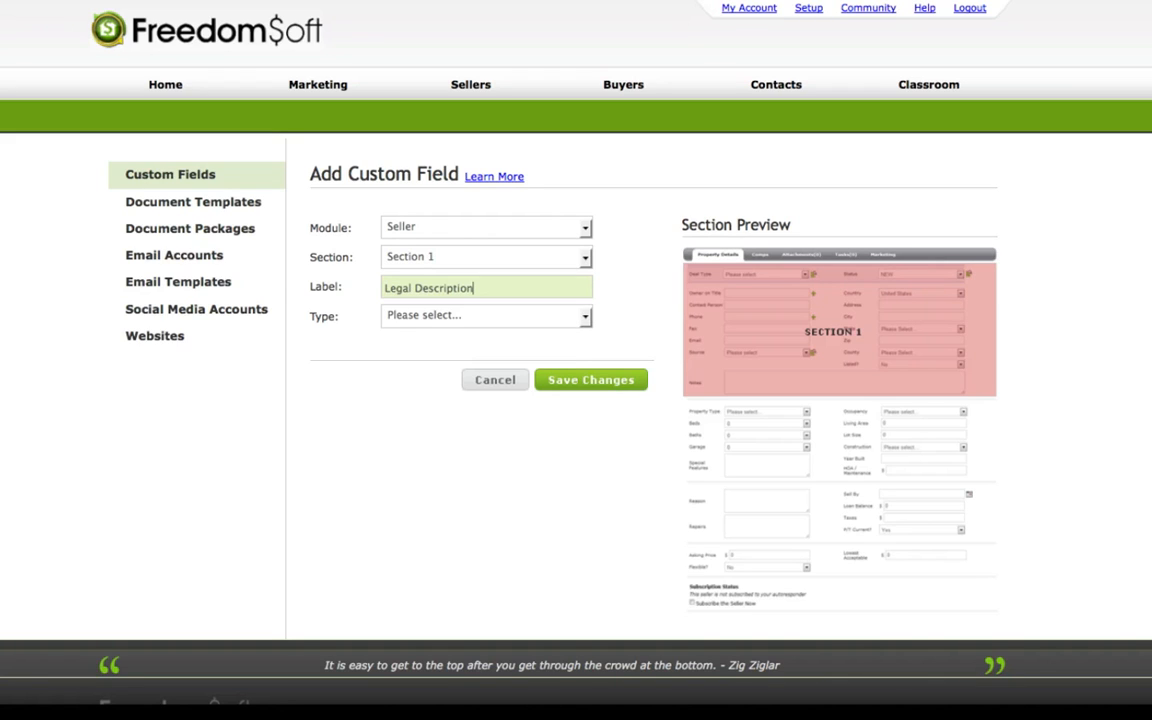
click(585, 318)
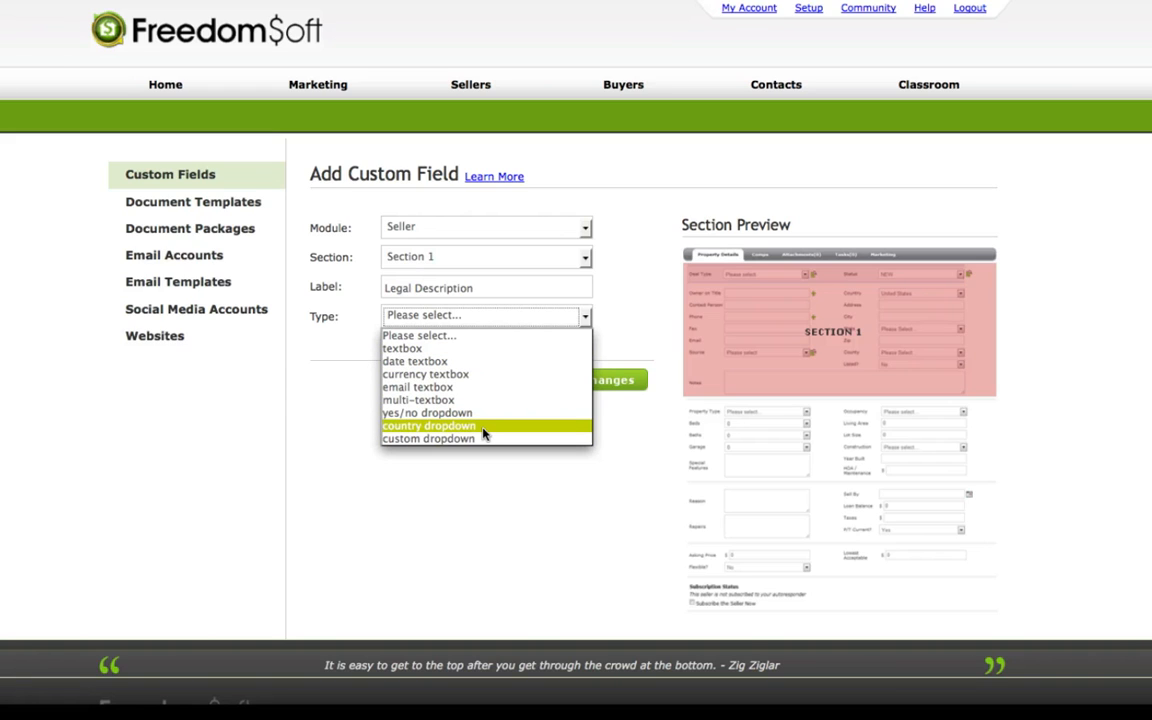
click(472, 357)
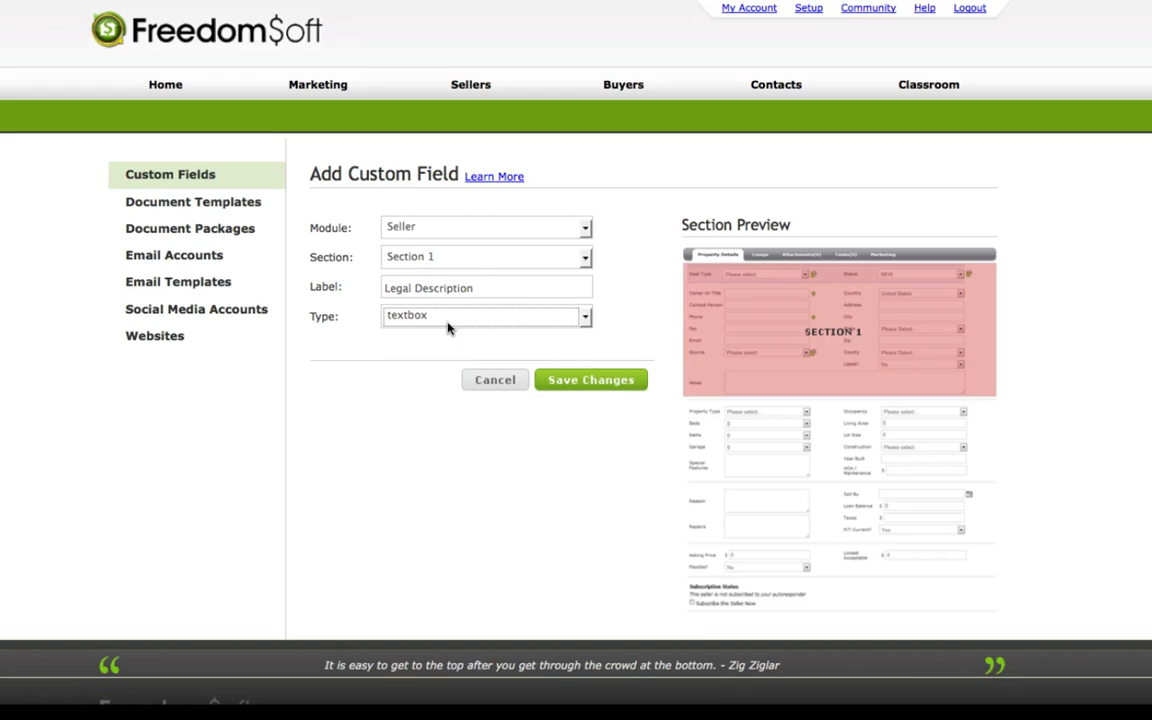
click(594, 381)
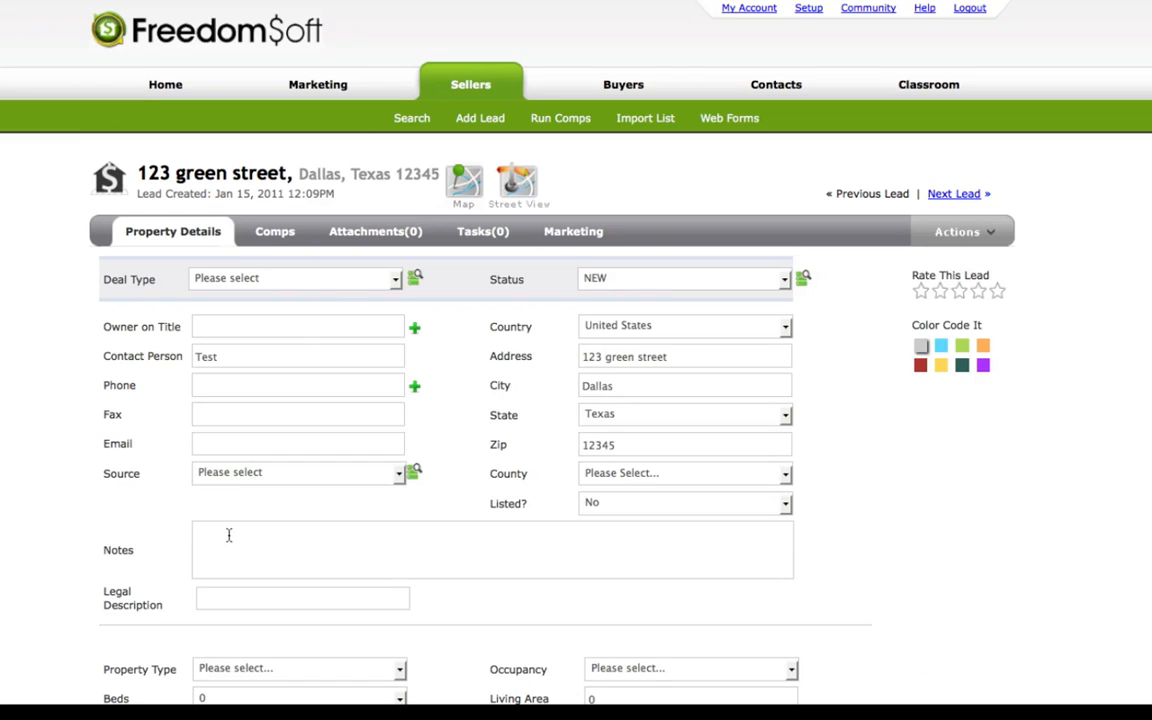
Check the Legal Description field and its label on the seller lead's property details.
click(229, 599)
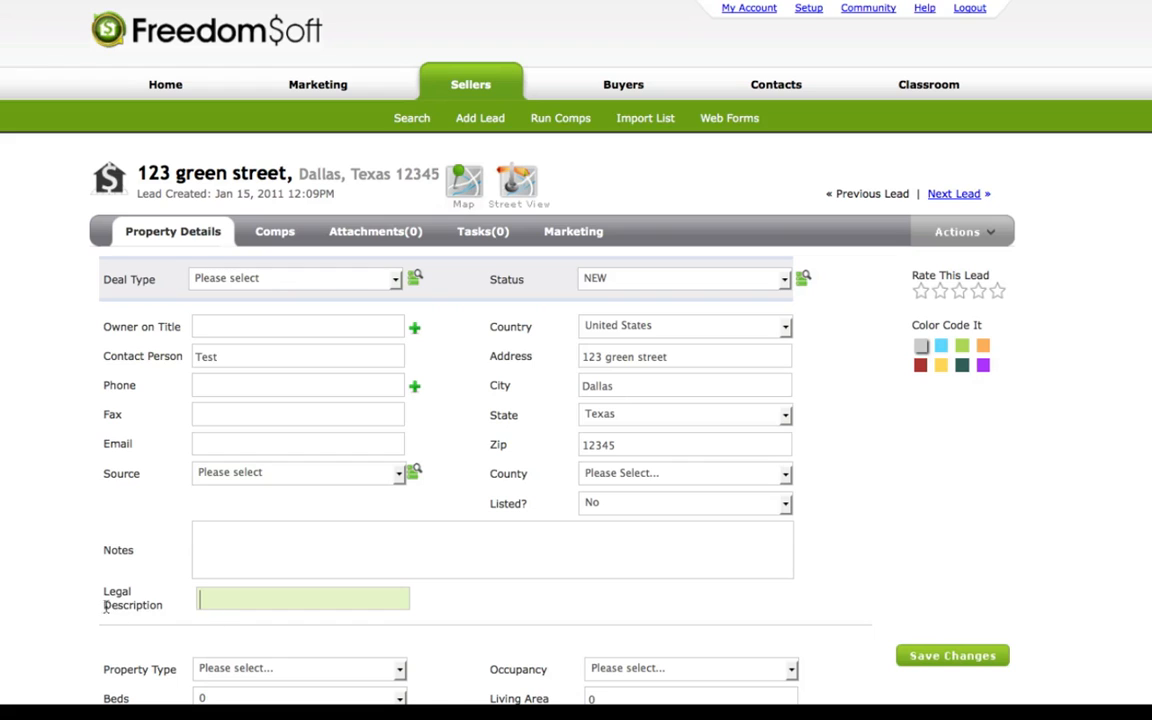
drag(102, 589, 165, 613)
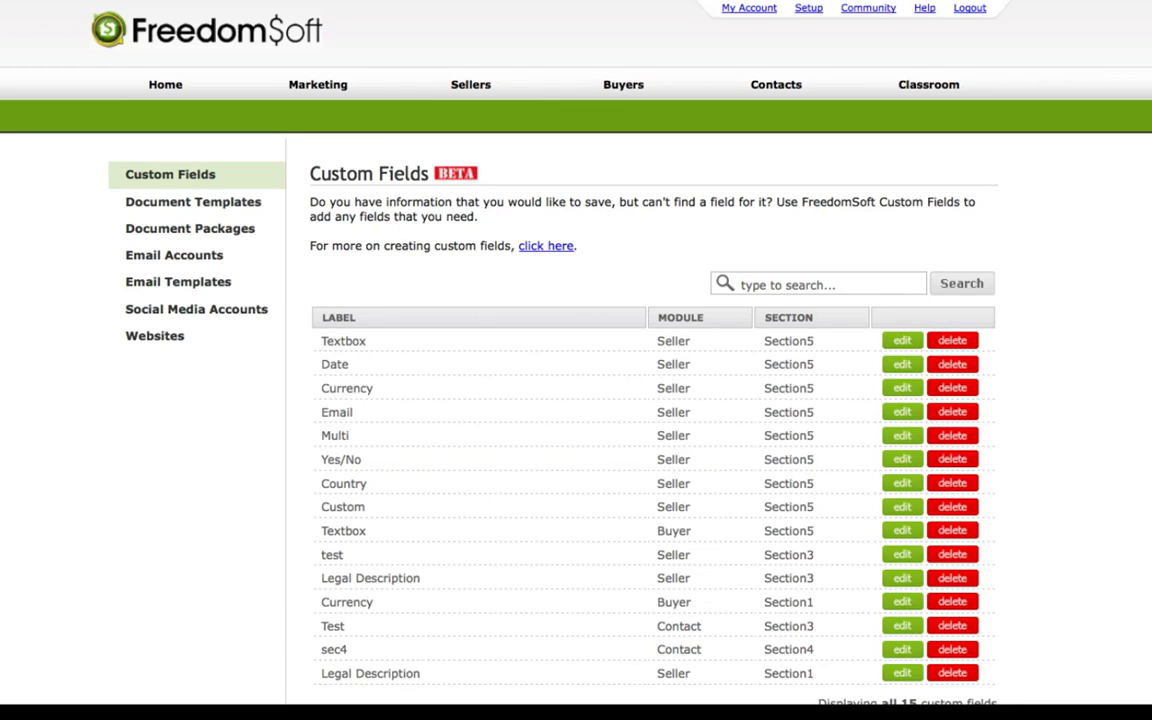
Start another custom field and assign it to the Buyer module in Section 1.
scroll(576, 360, down, 3)
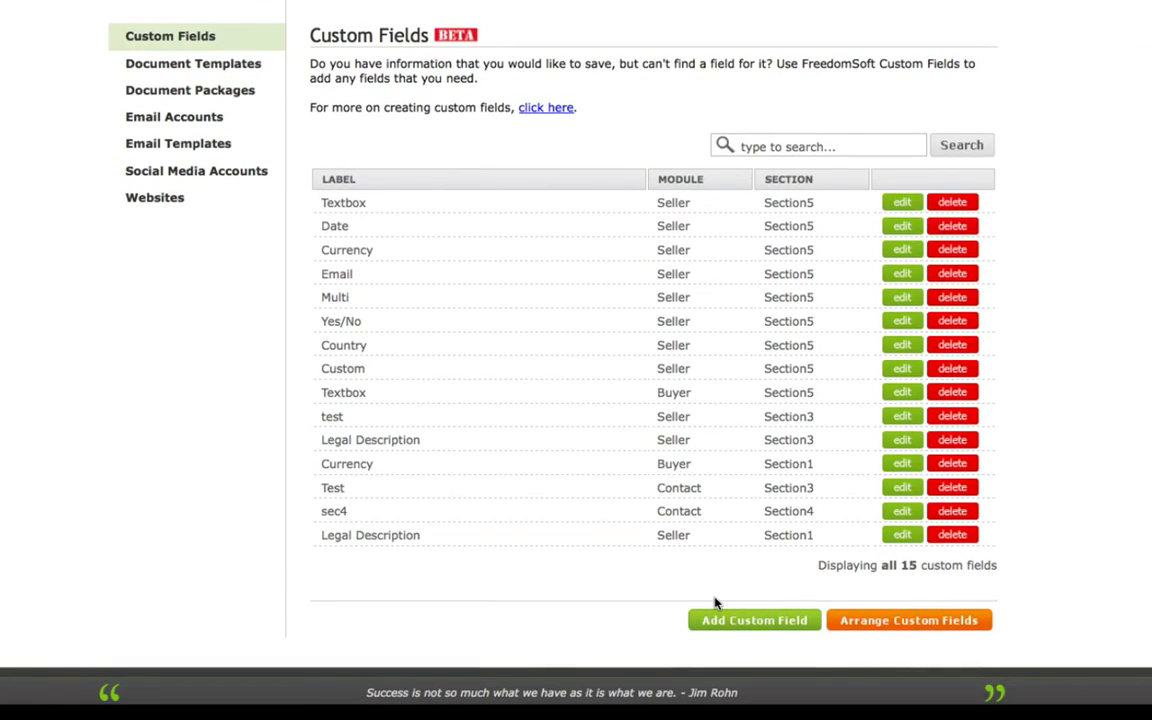
click(737, 621)
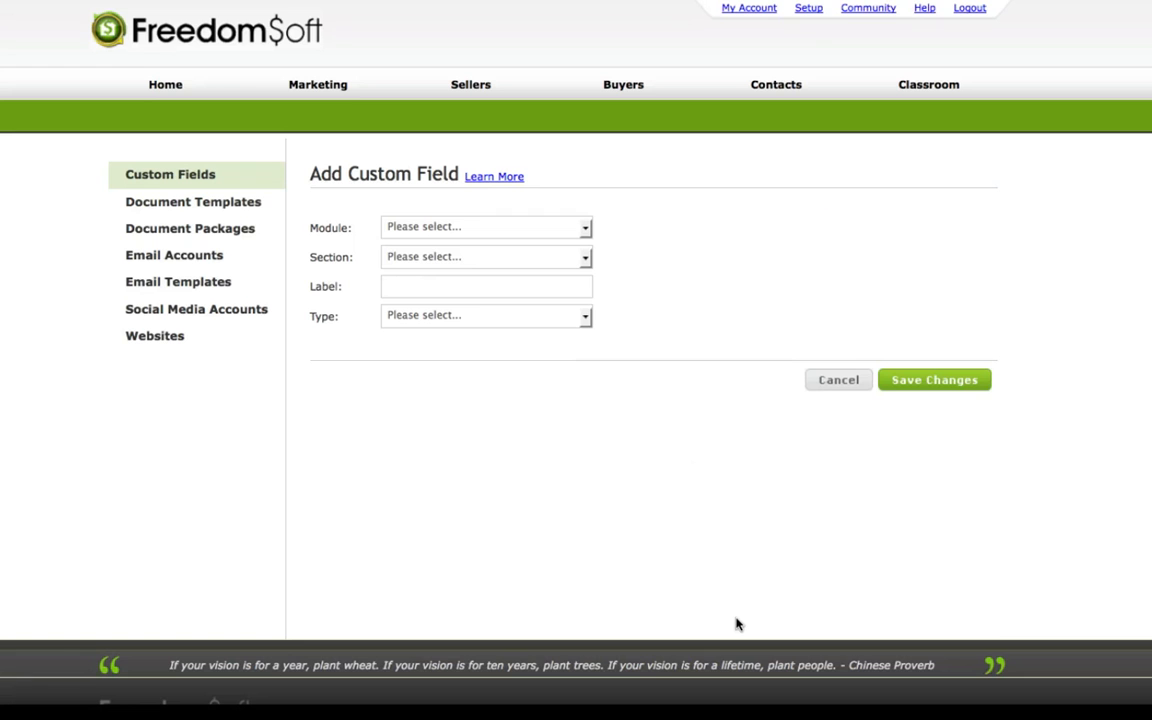
click(583, 228)
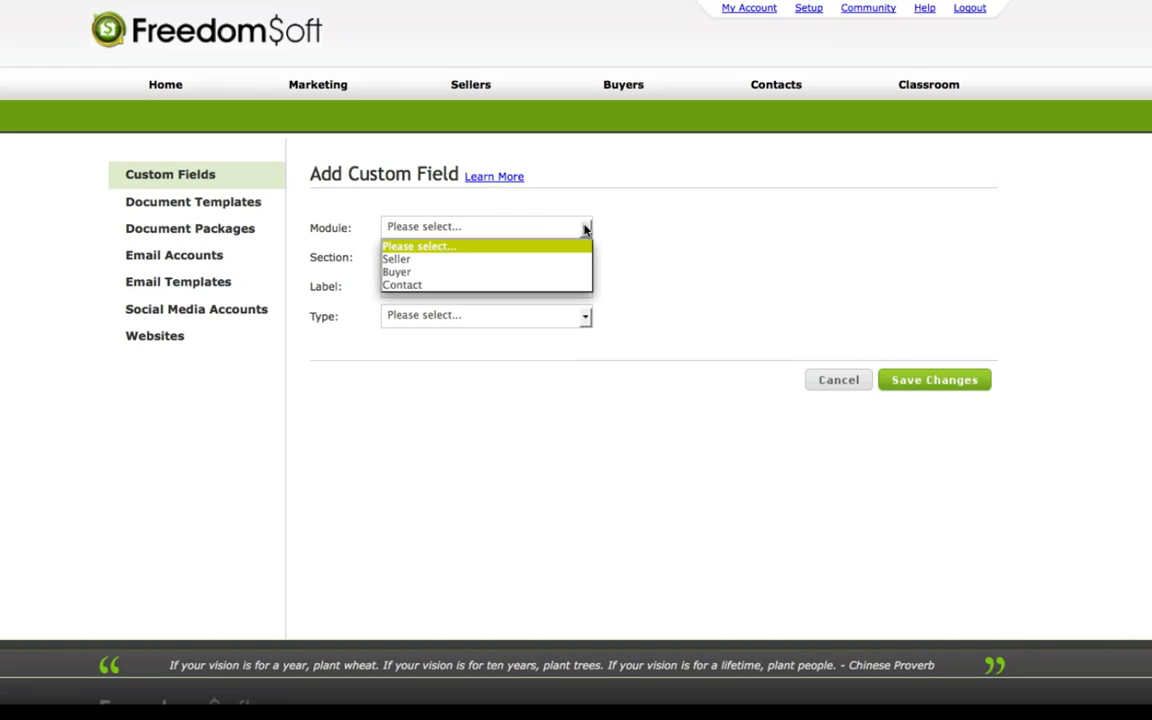
click(547, 274)
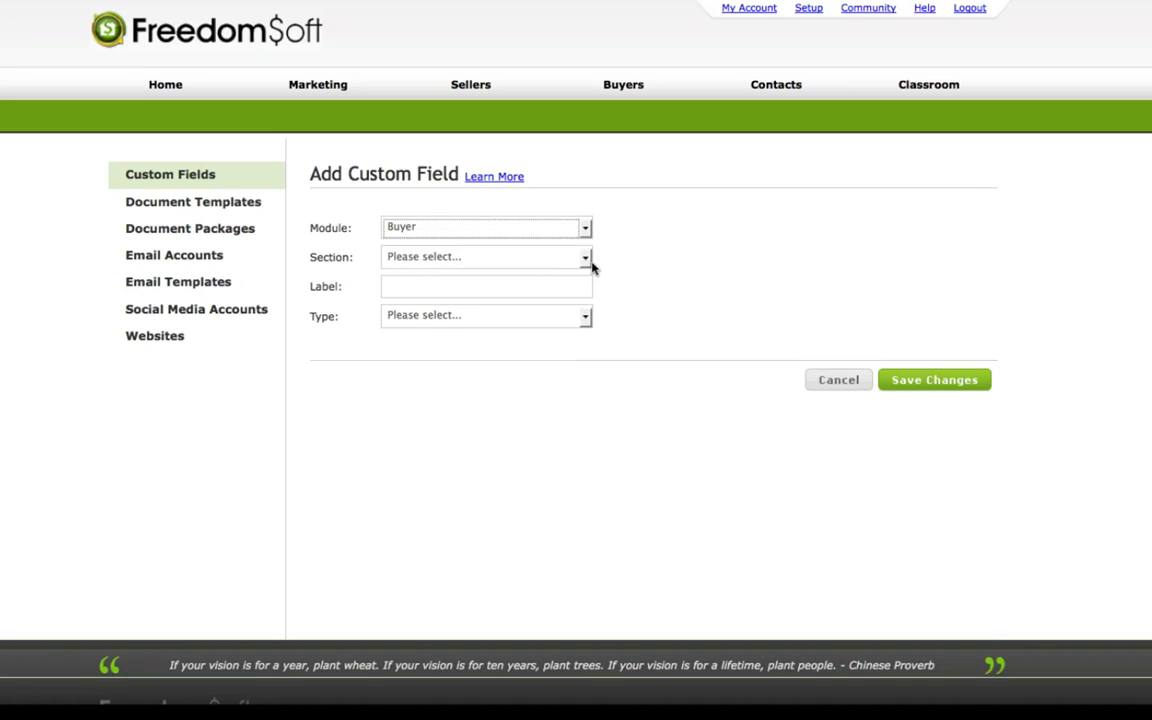
click(585, 258)
click(570, 290)
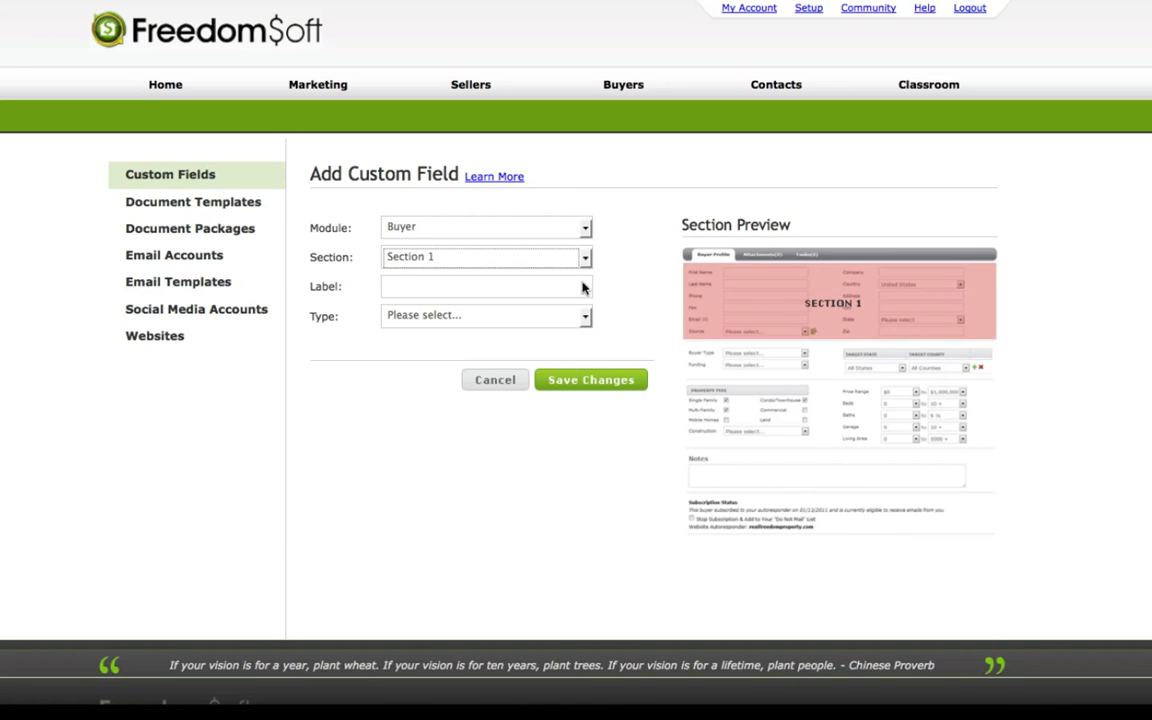
Label the buyer field "Type of Investor", set its type to custom dropdown, and save it.
click(470, 288)
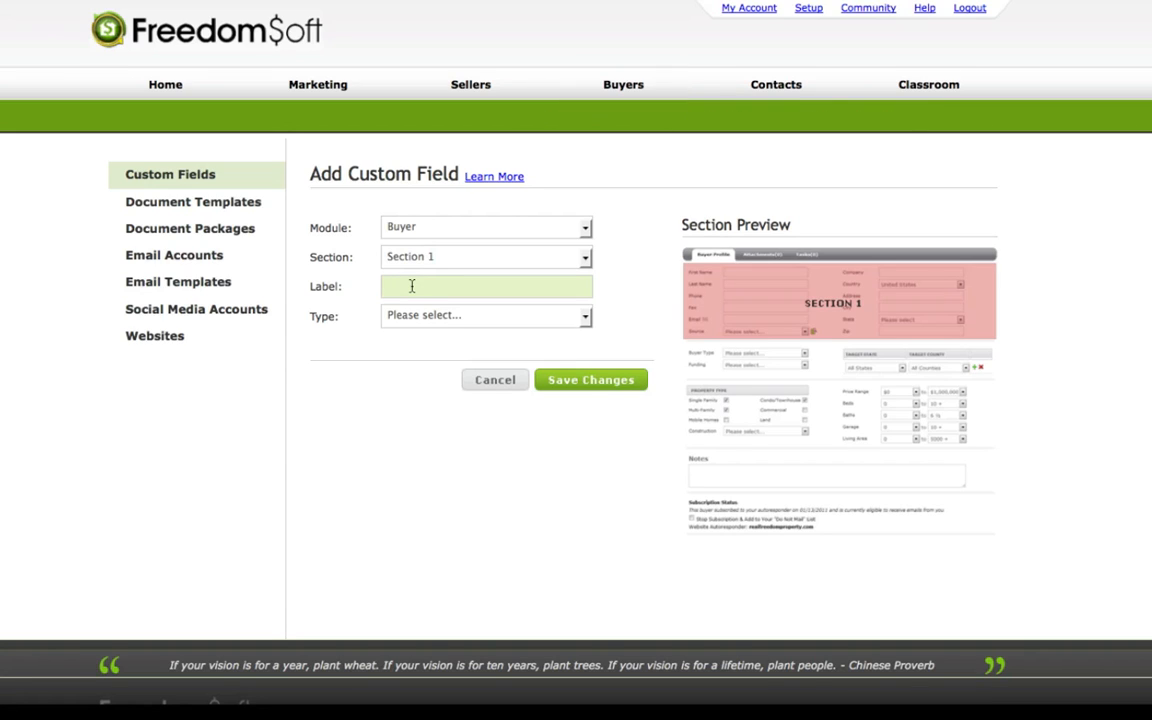
text(Type of O)
text(nvestor)
click(586, 318)
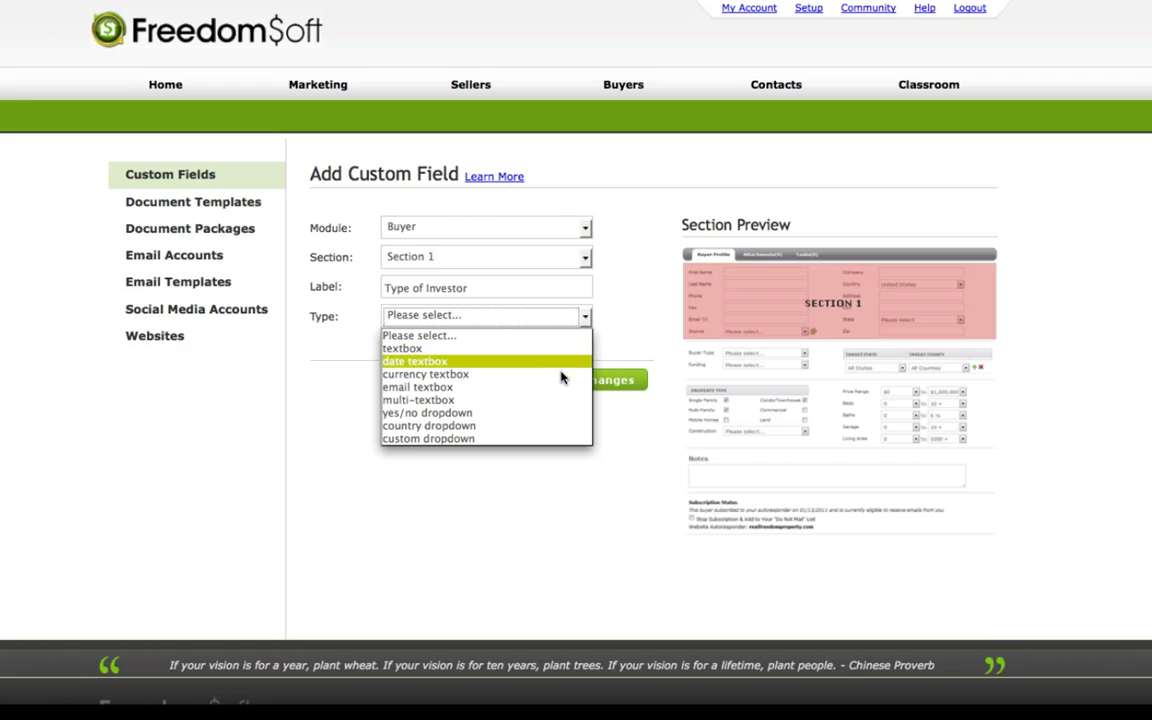
click(505, 441)
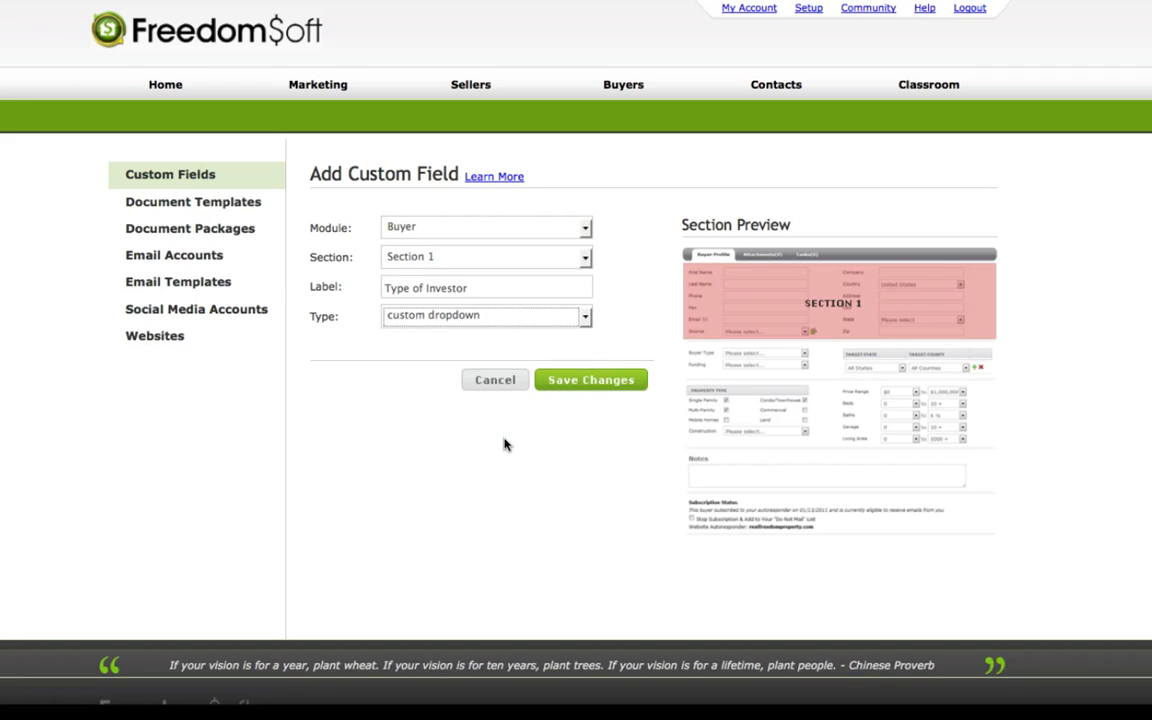
click(590, 382)
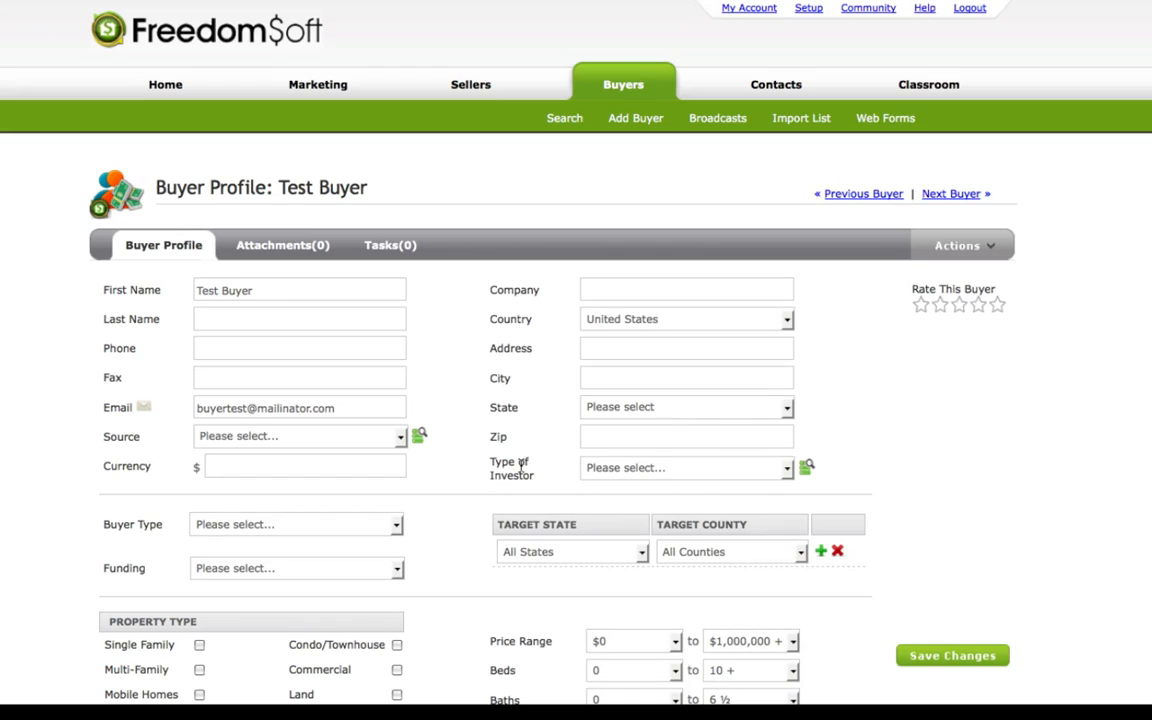
Add and save the custom option "beginner" for the buyer profile's Type of Investor dropdown, and check the dropdown's choices.
click(788, 470)
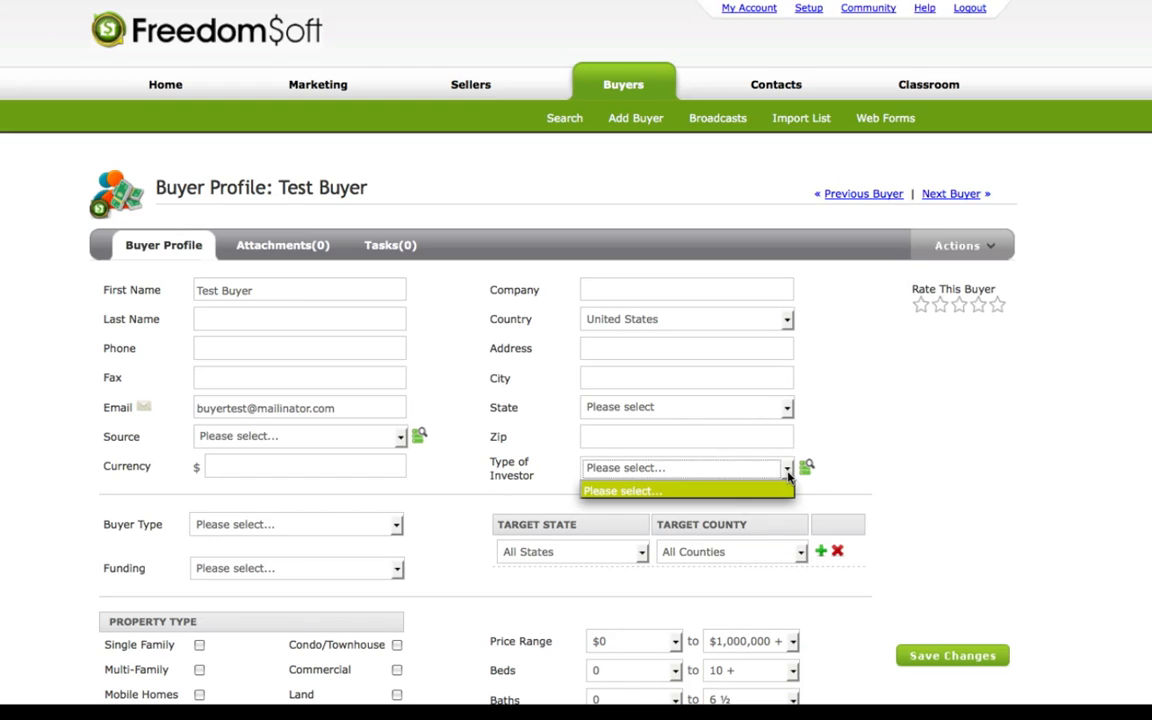
click(789, 475)
click(806, 468)
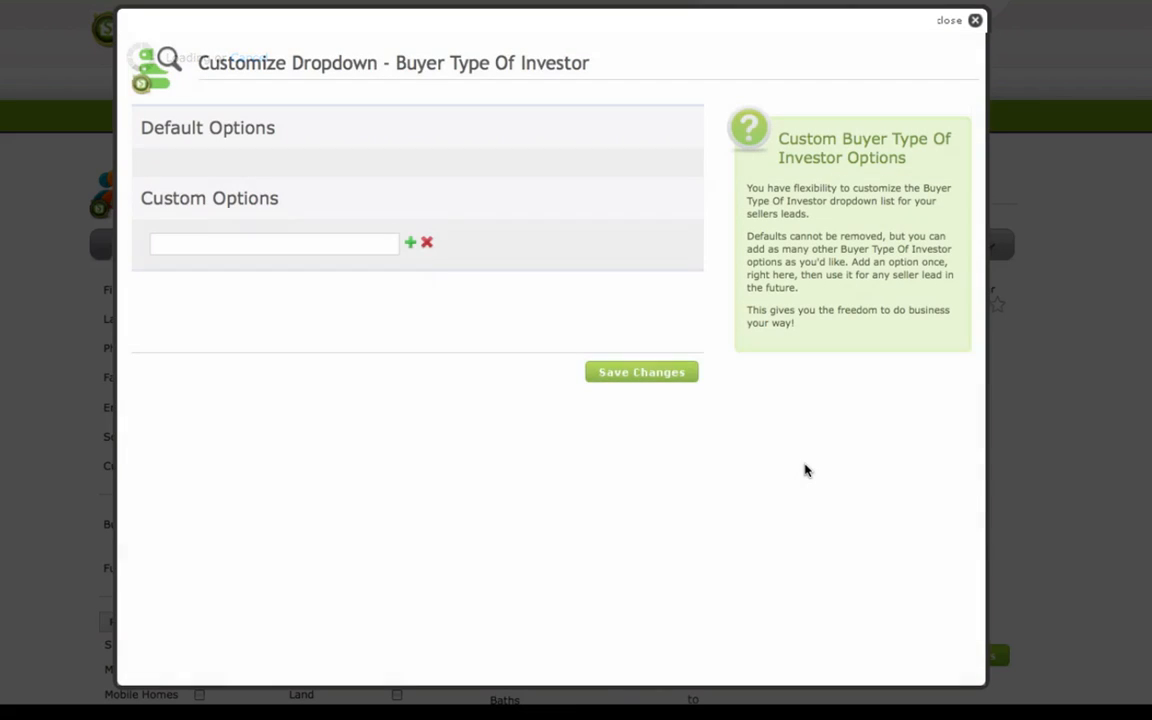
click(222, 246)
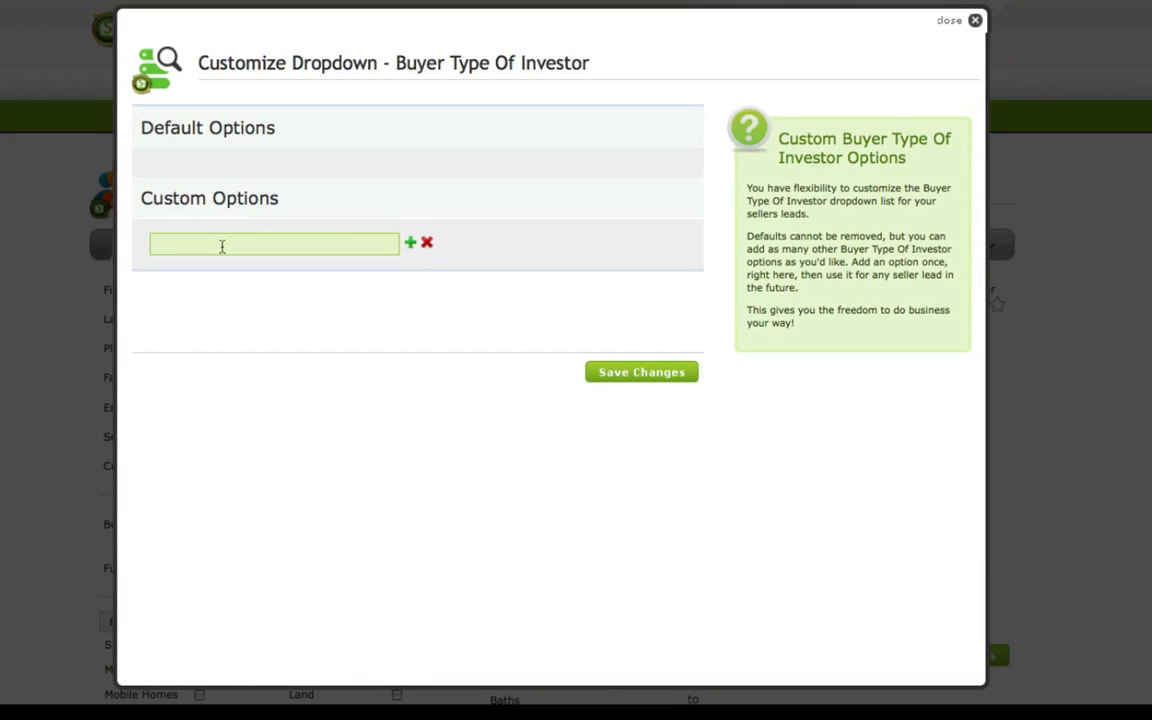
text(beginner)
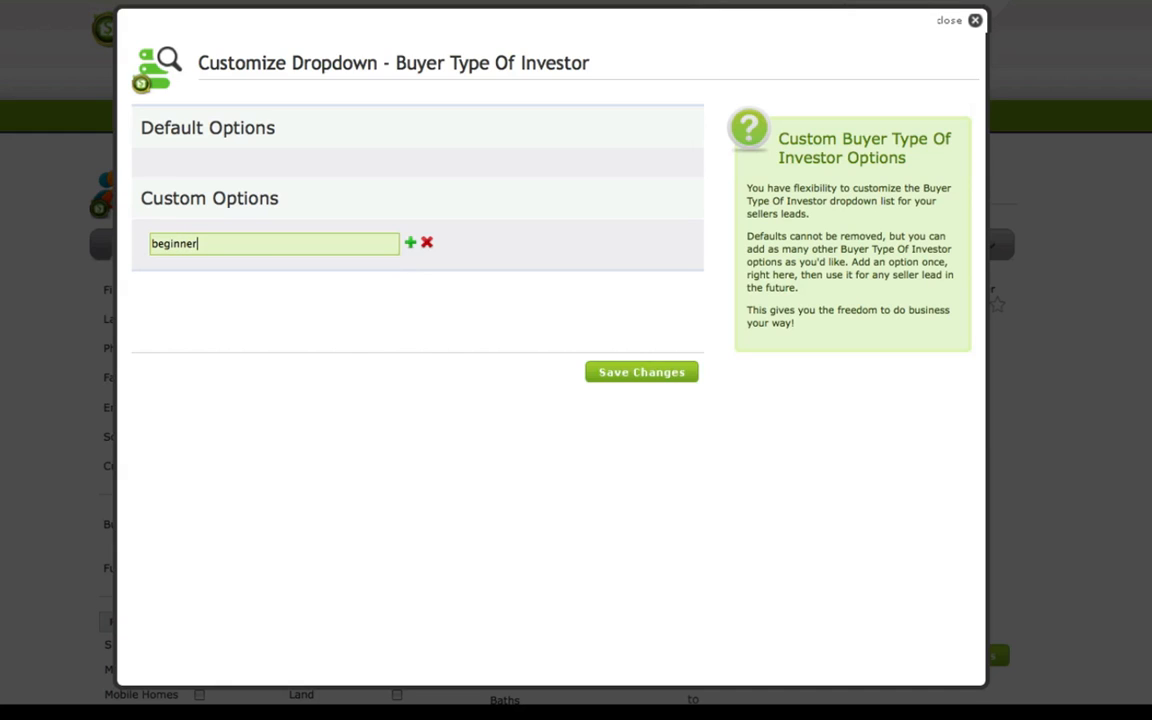
click(628, 372)
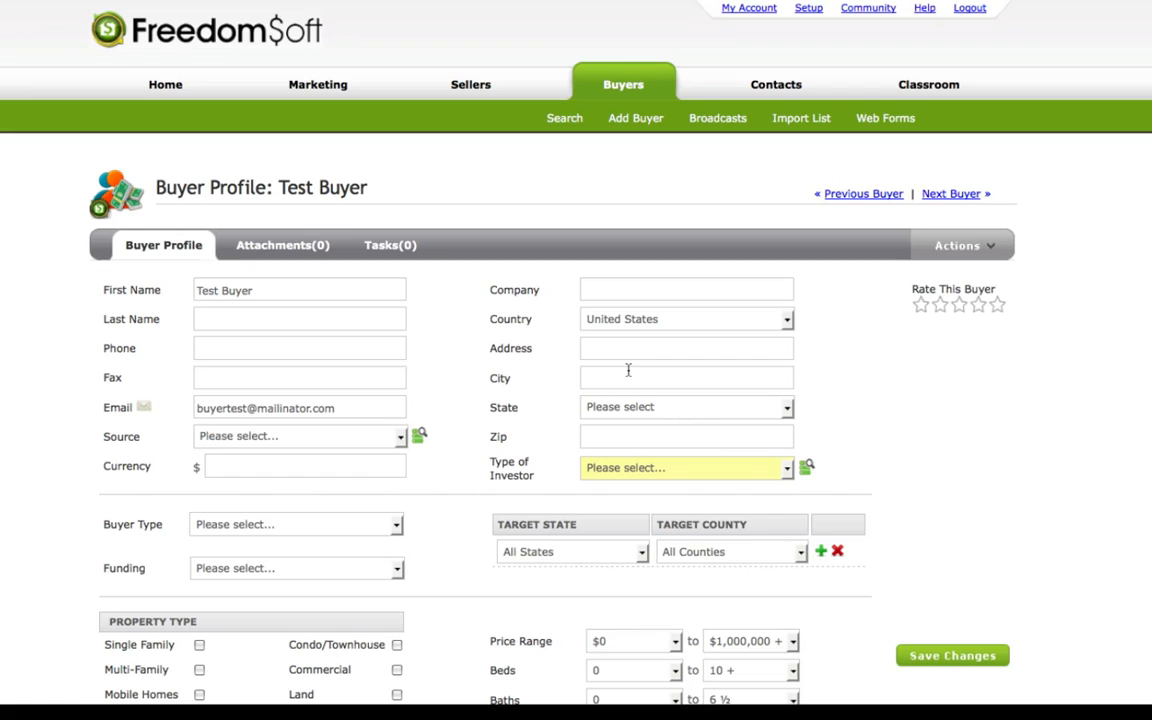
click(788, 469)
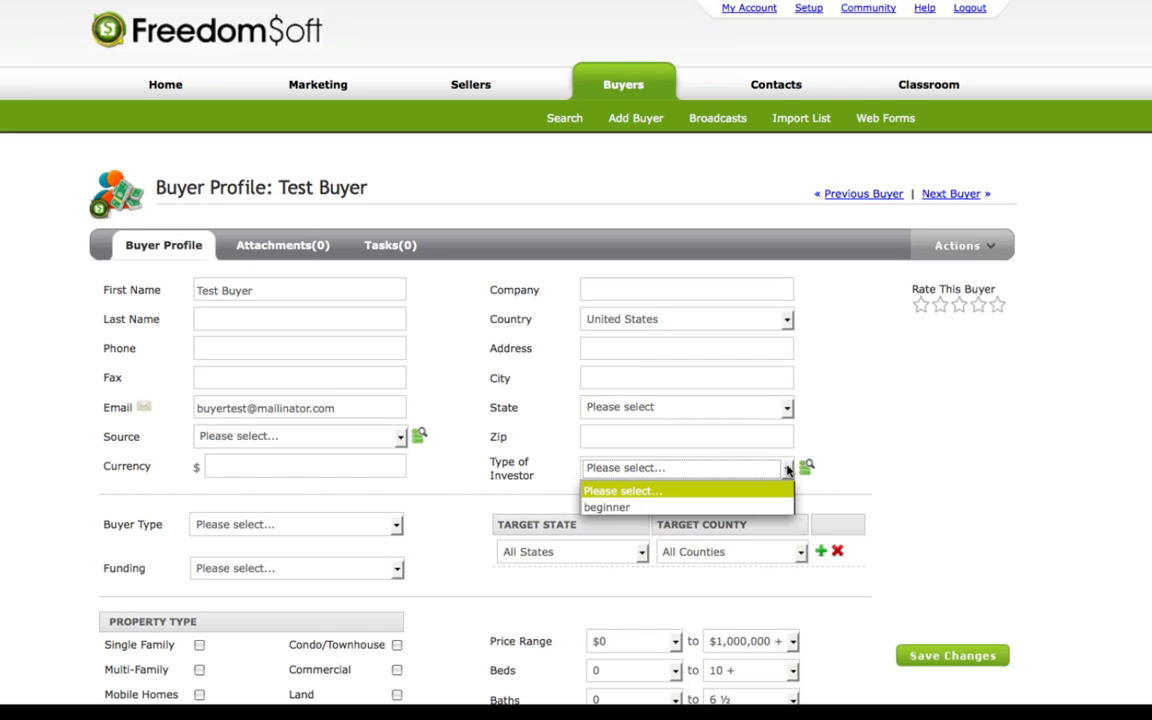
Add the custom option "less than 5 years" to the buyer's Type of Investor dropdown and save the options.
click(806, 466)
click(806, 466)
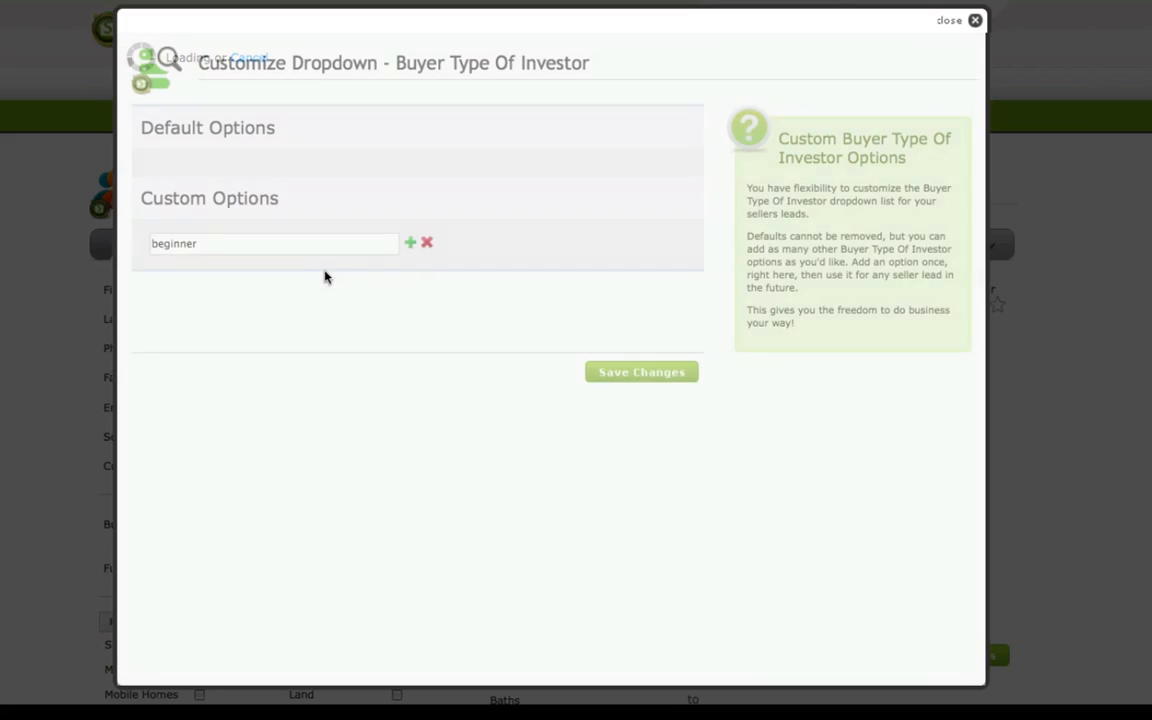
click(409, 244)
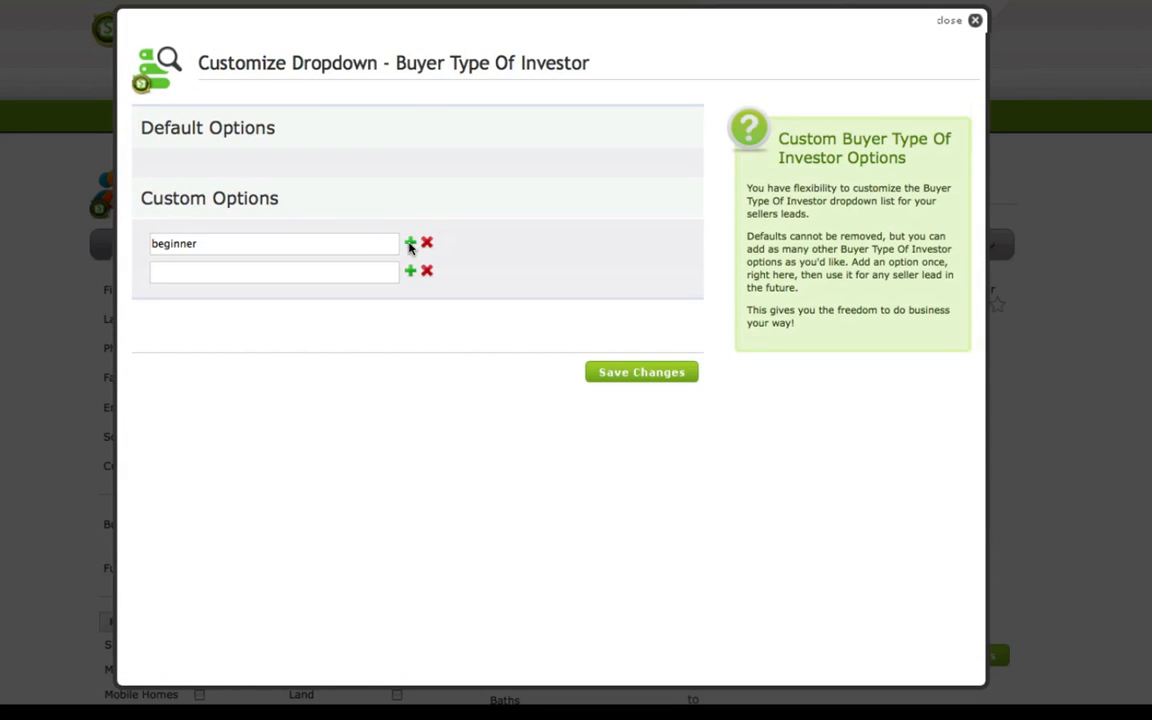
click(182, 274)
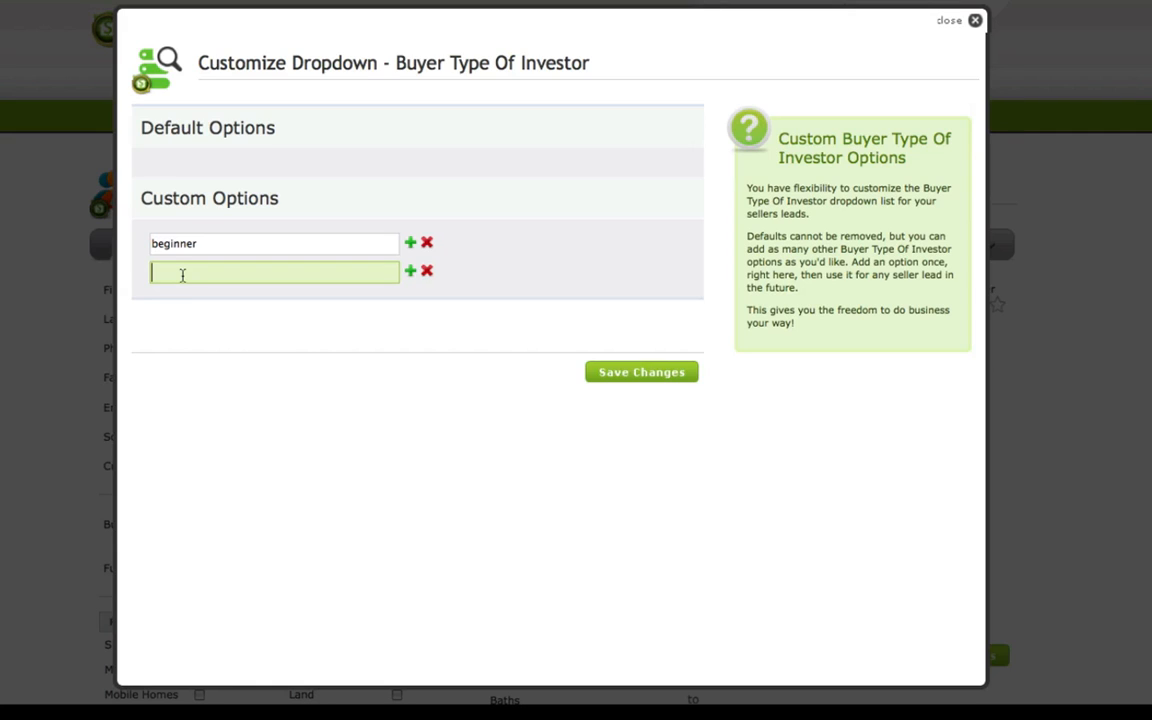
text(less than 5 years)
click(643, 373)
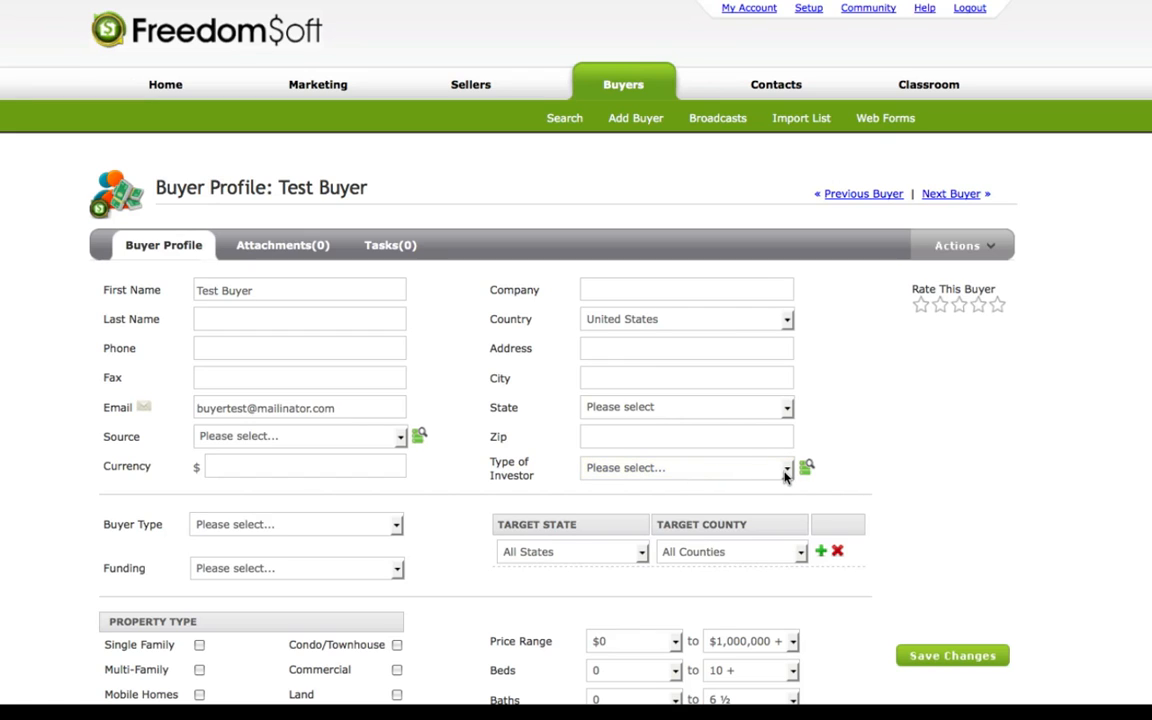
Examine the choices offered in the buyer profile's Type of Investor, Source and minimum Price Range dropdowns.
click(786, 470)
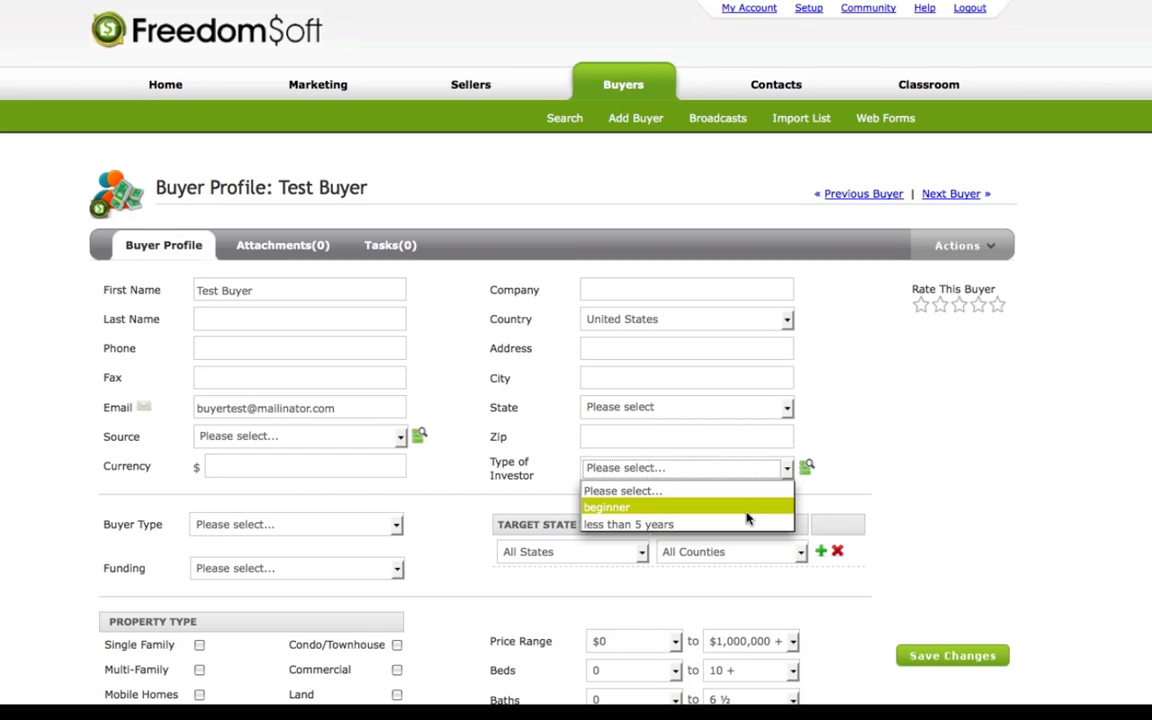
click(840, 481)
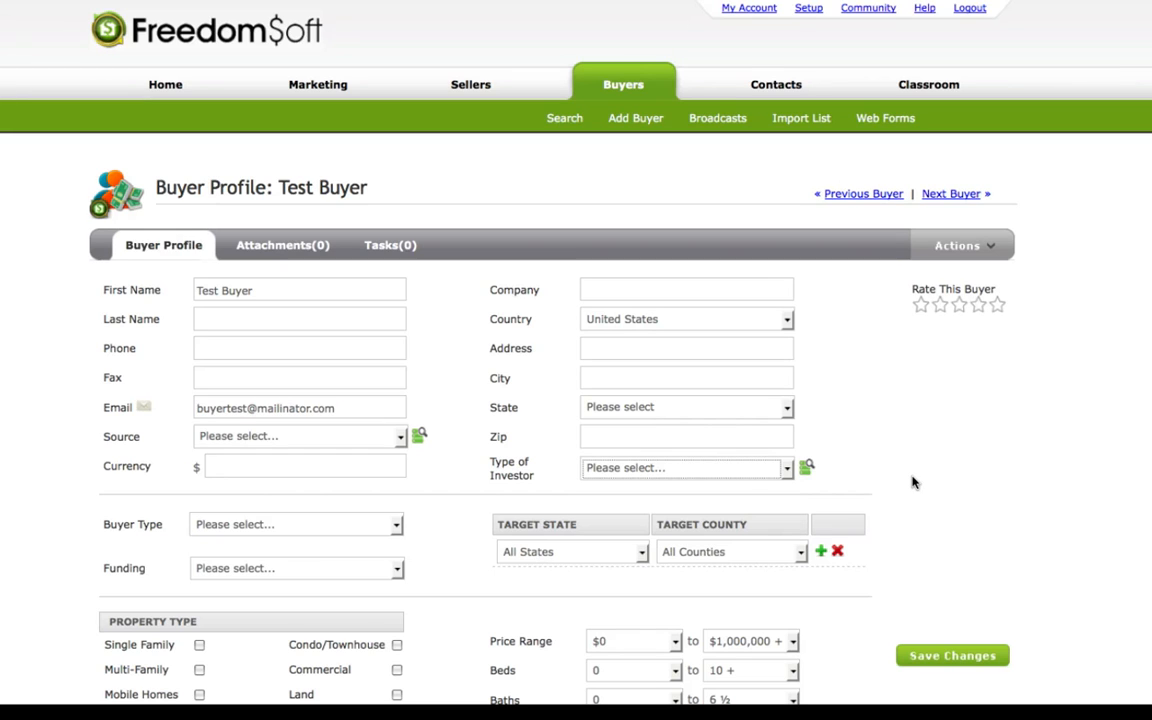
click(400, 437)
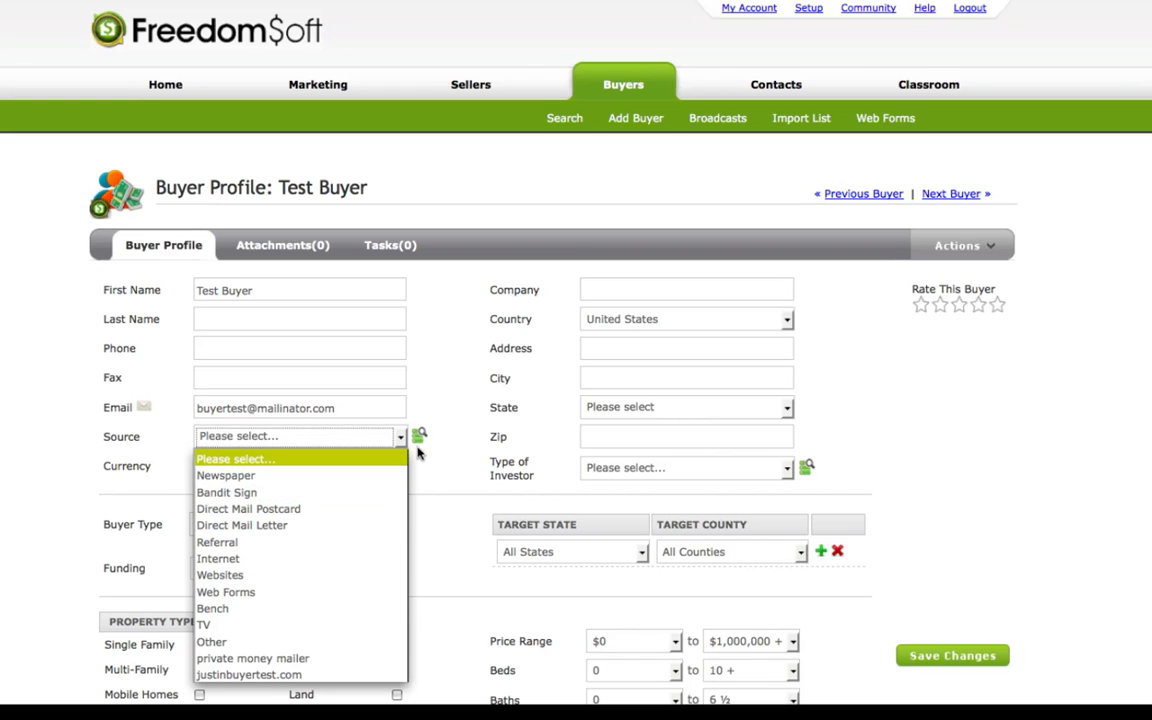
click(424, 387)
scroll(810, 483, down, 3)
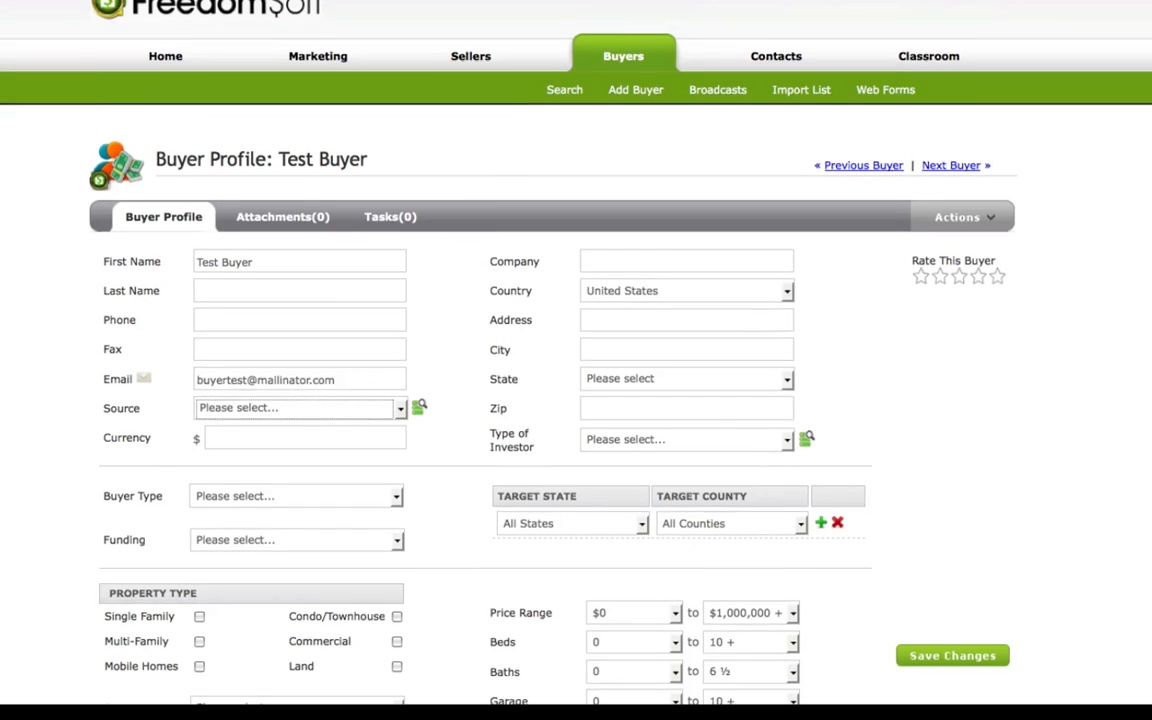
click(677, 487)
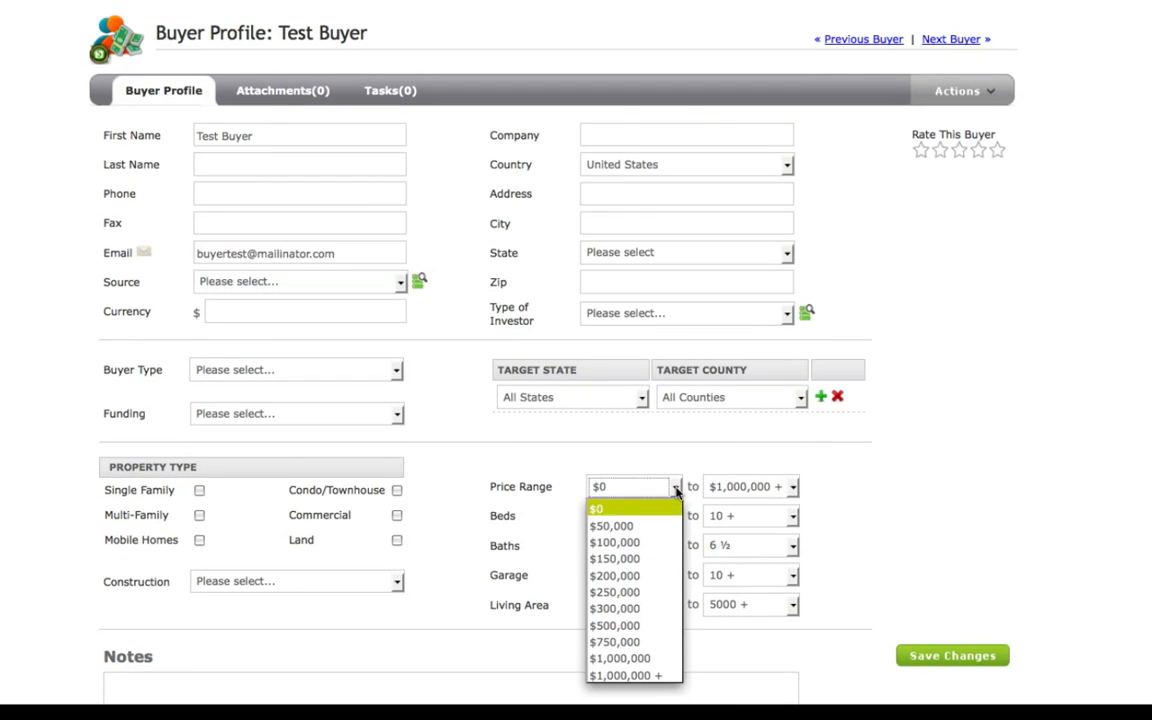
click(527, 425)
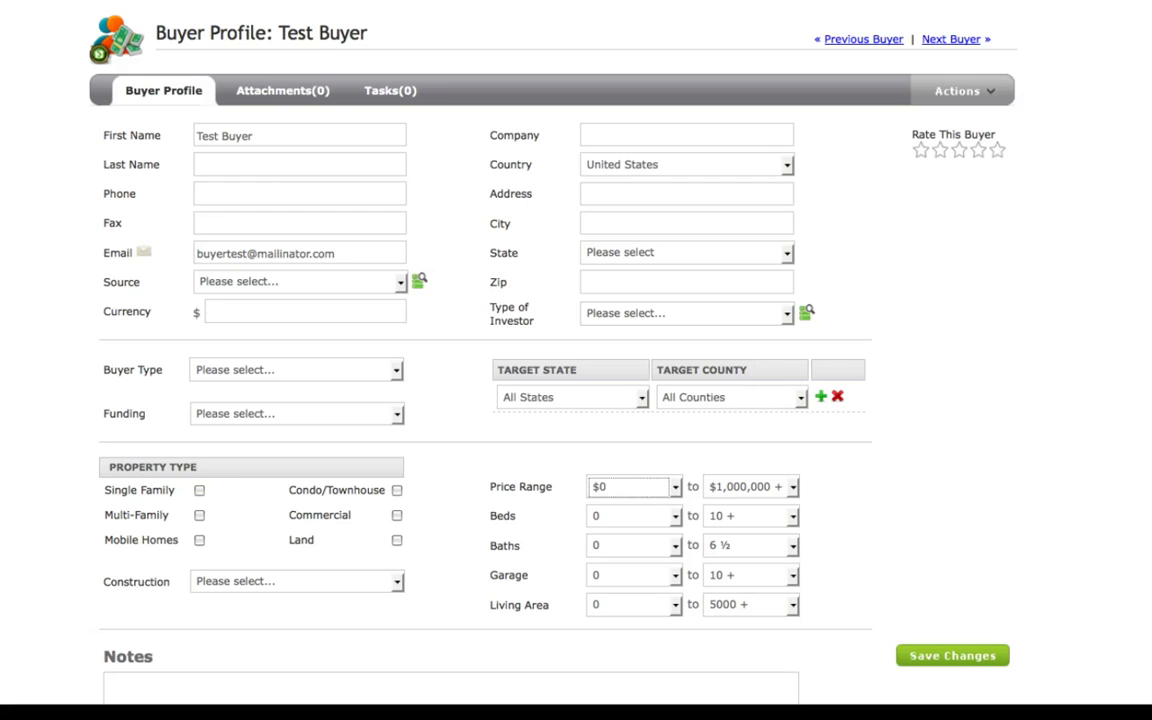
Return to the custom fields setup and bring up the field arrangement for the Seller module's Section 1.
scroll(580, 400, up, 3)
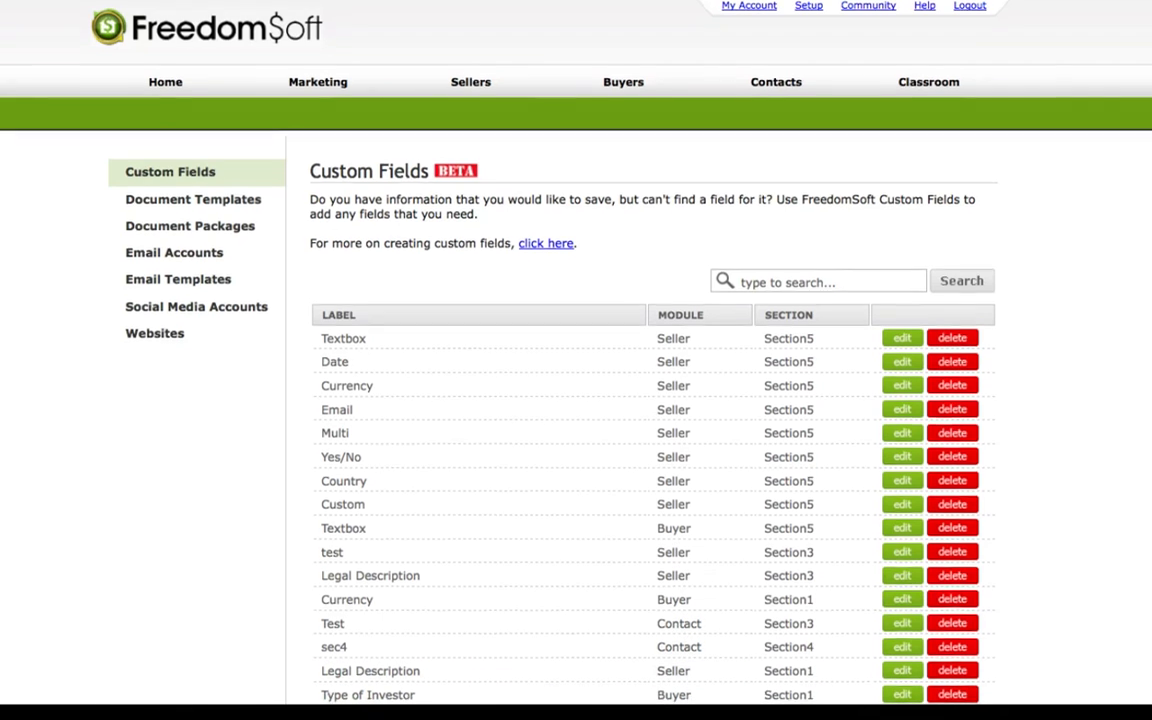
scroll(716, 435, down, 5)
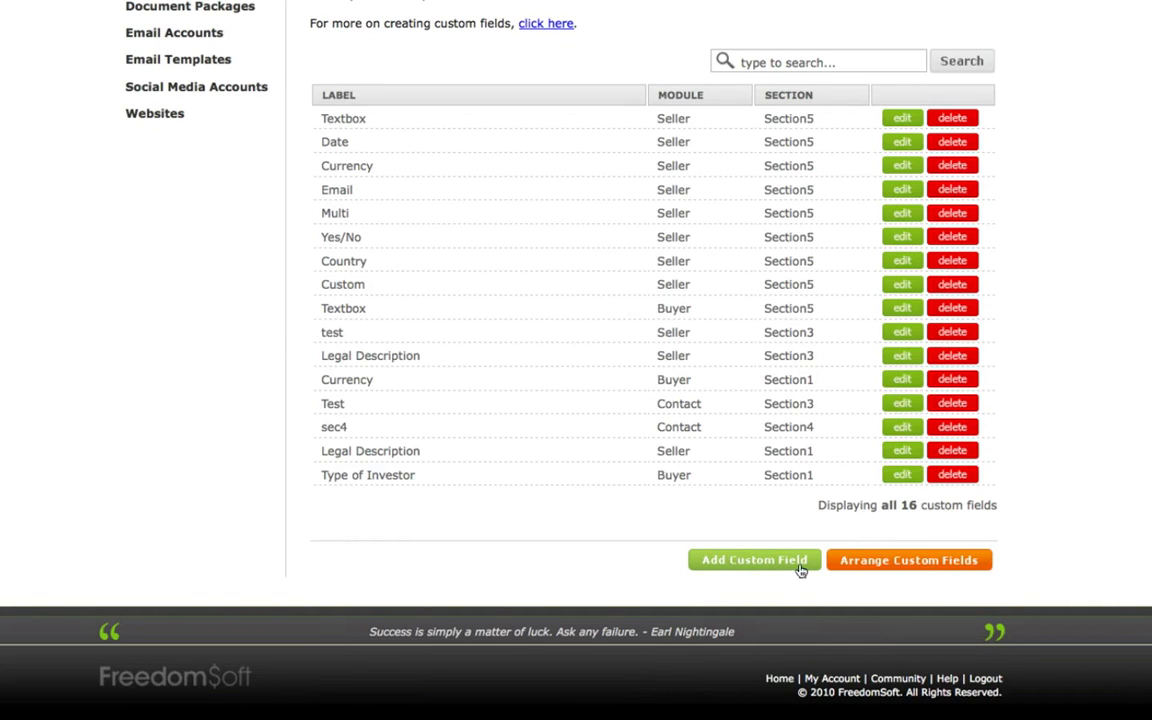
click(875, 561)
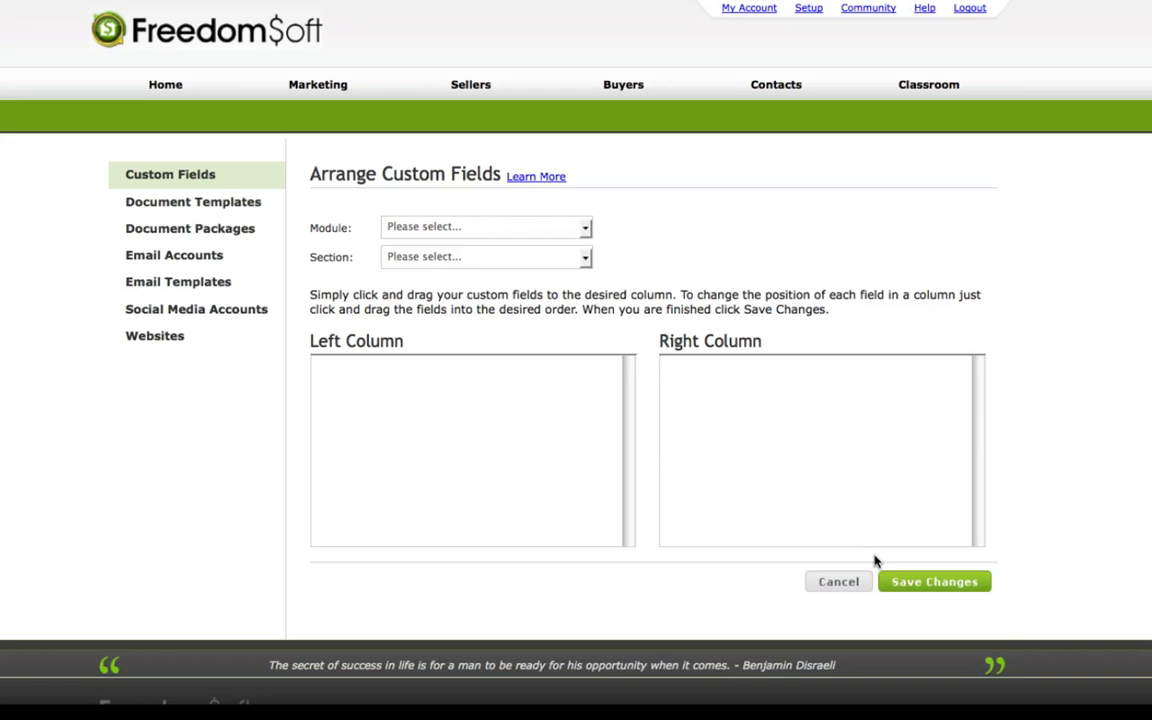
click(586, 231)
click(571, 262)
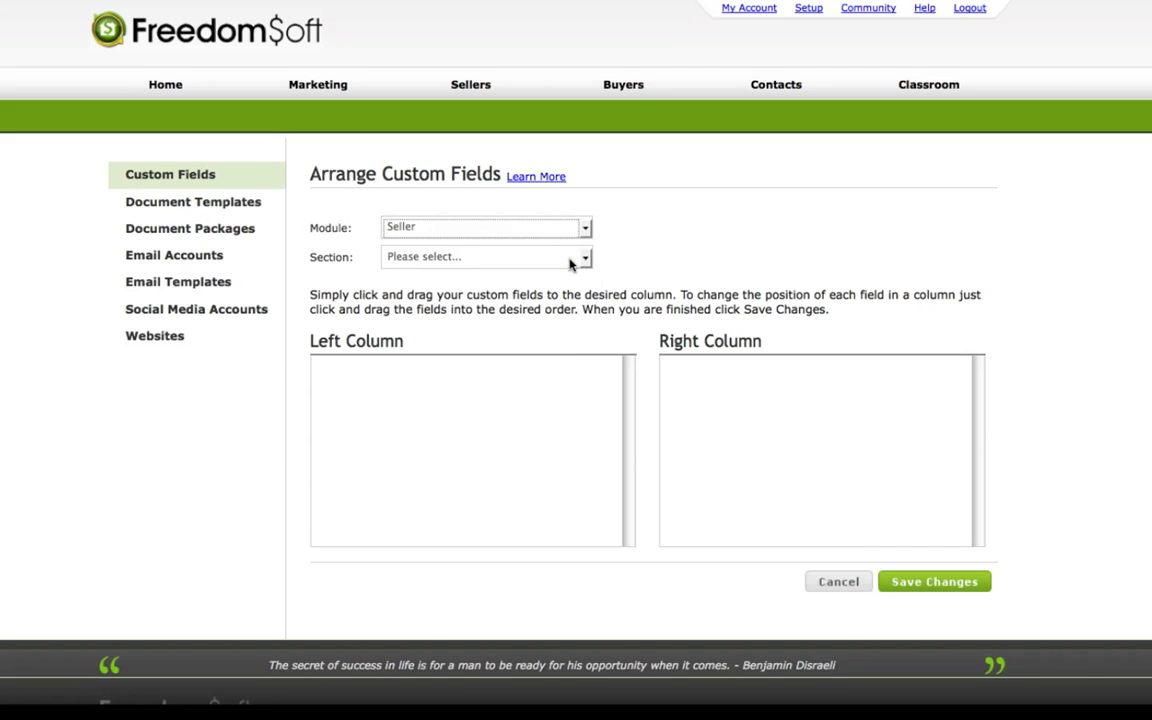
click(582, 258)
click(573, 290)
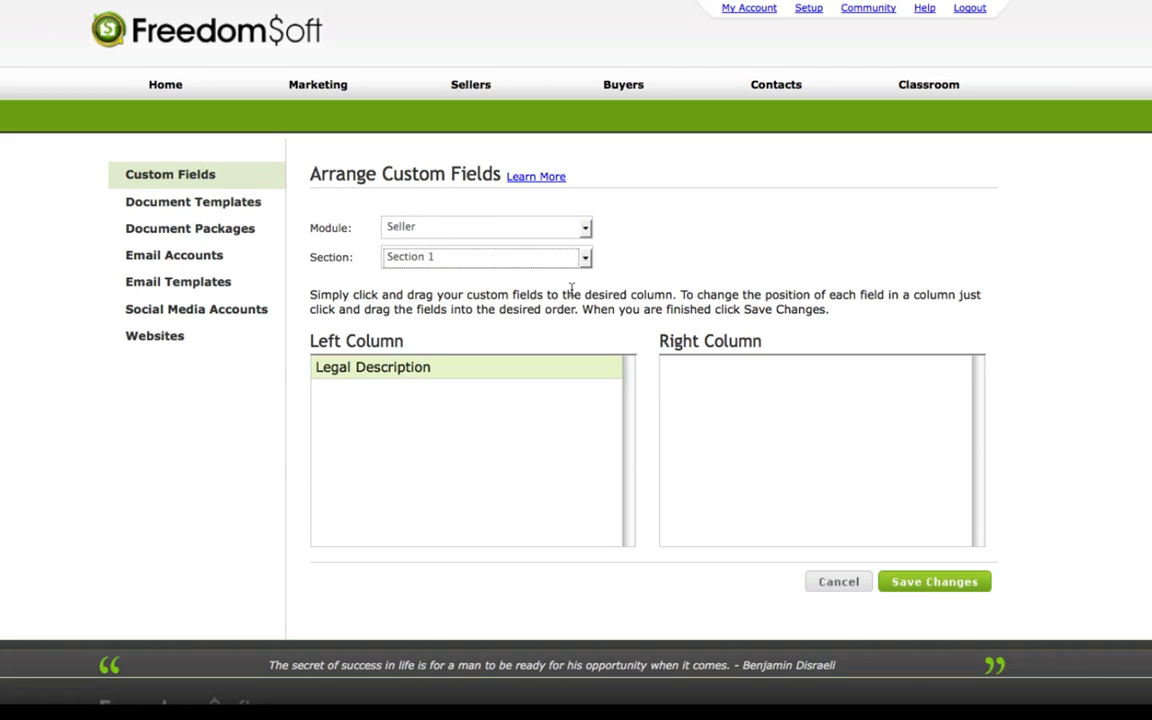
Move the Legal Description field of Seller Section 1 from the Left Column to the Right Column.
click(420, 372)
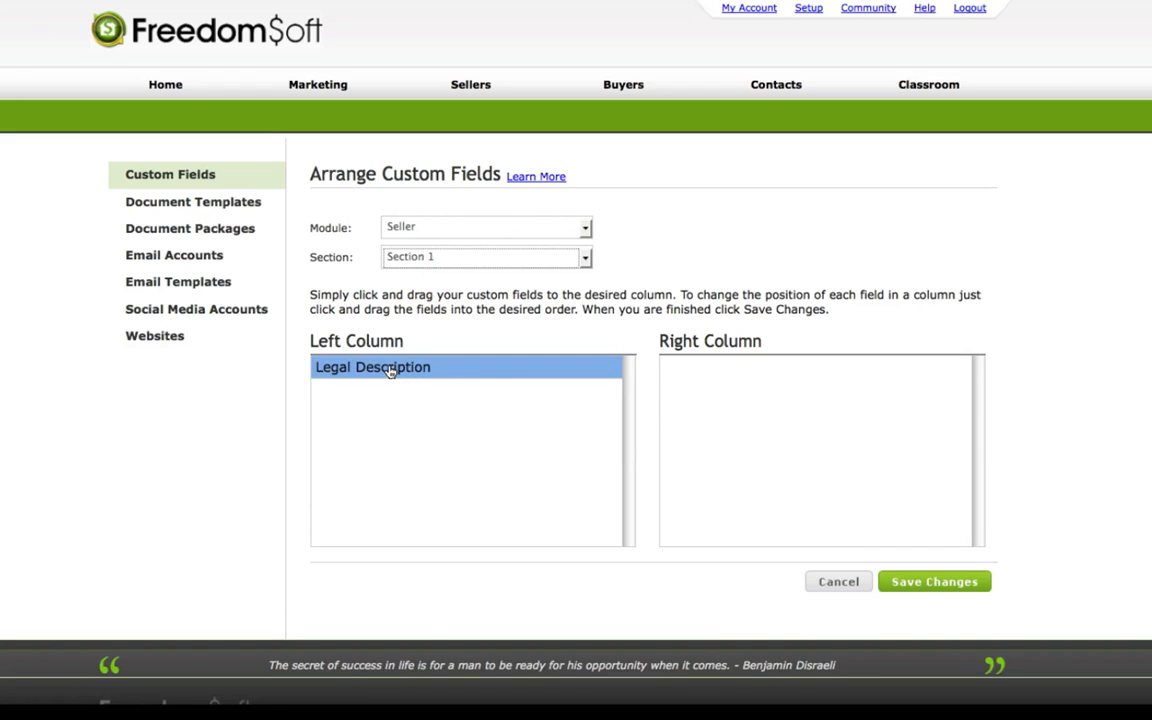
drag(391, 370, 655, 383)
drag(578, 370, 900, 342)
drag(576, 378, 738, 381)
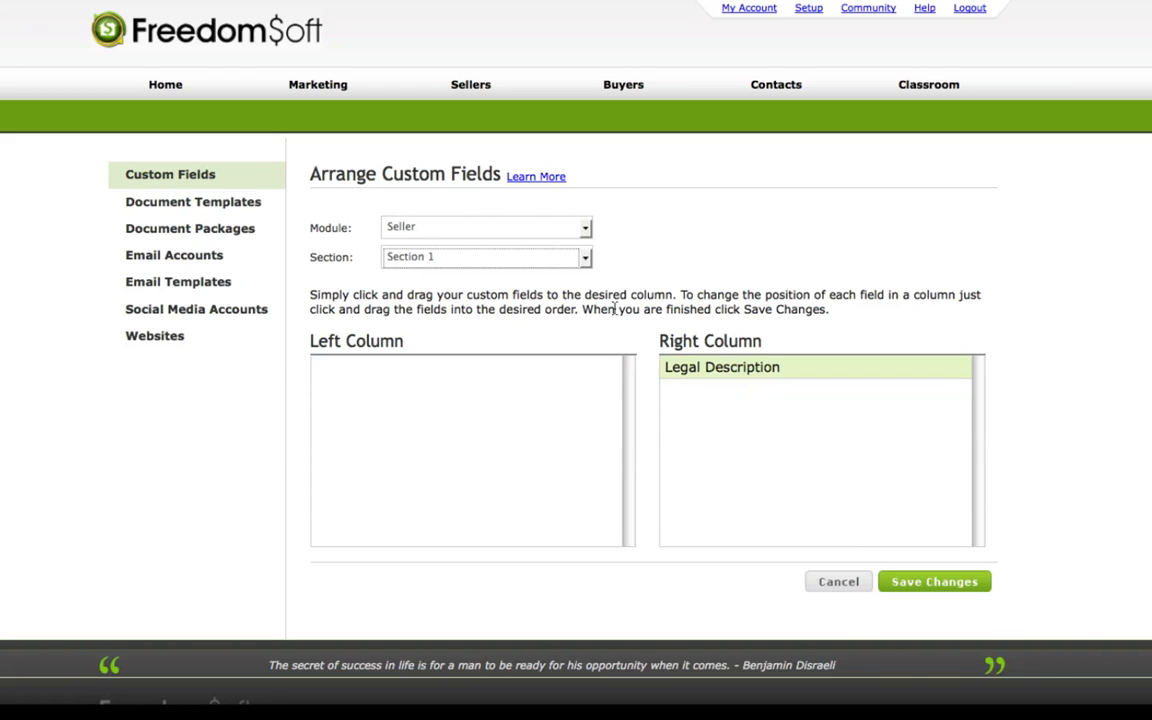
Reorder Section 5 with Yes/No last in Left Column and Email, Custom, Country, Date in Right Column, and return to the custom fields list.
click(586, 258)
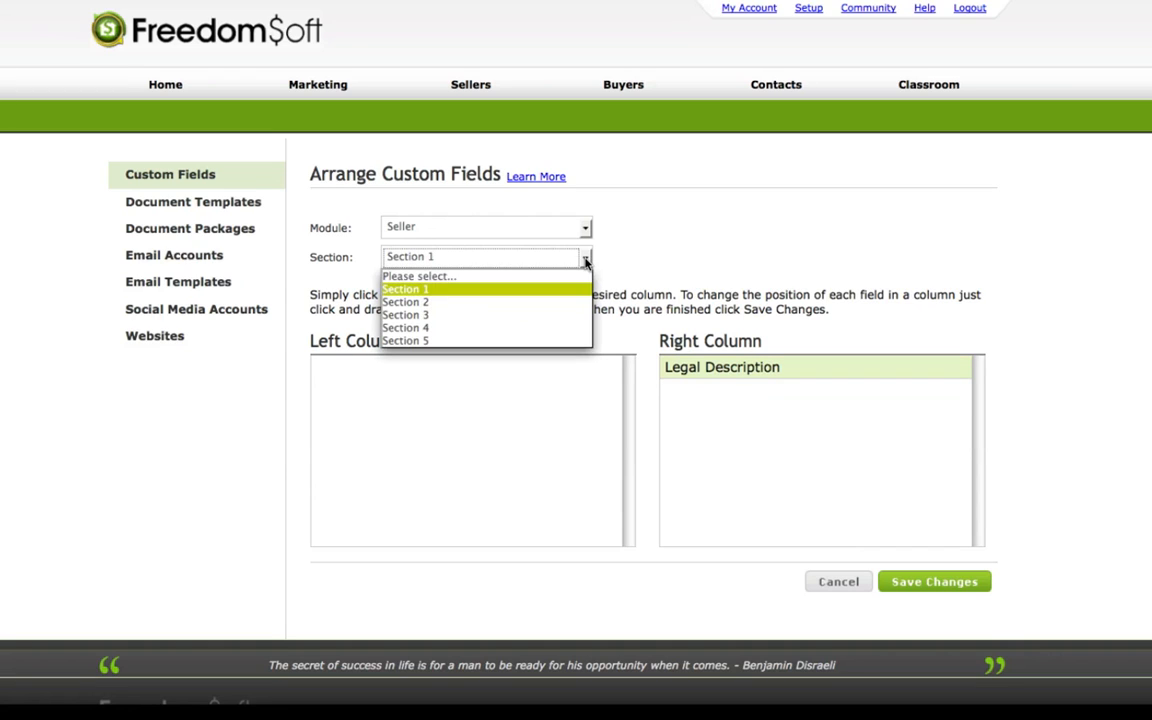
click(547, 341)
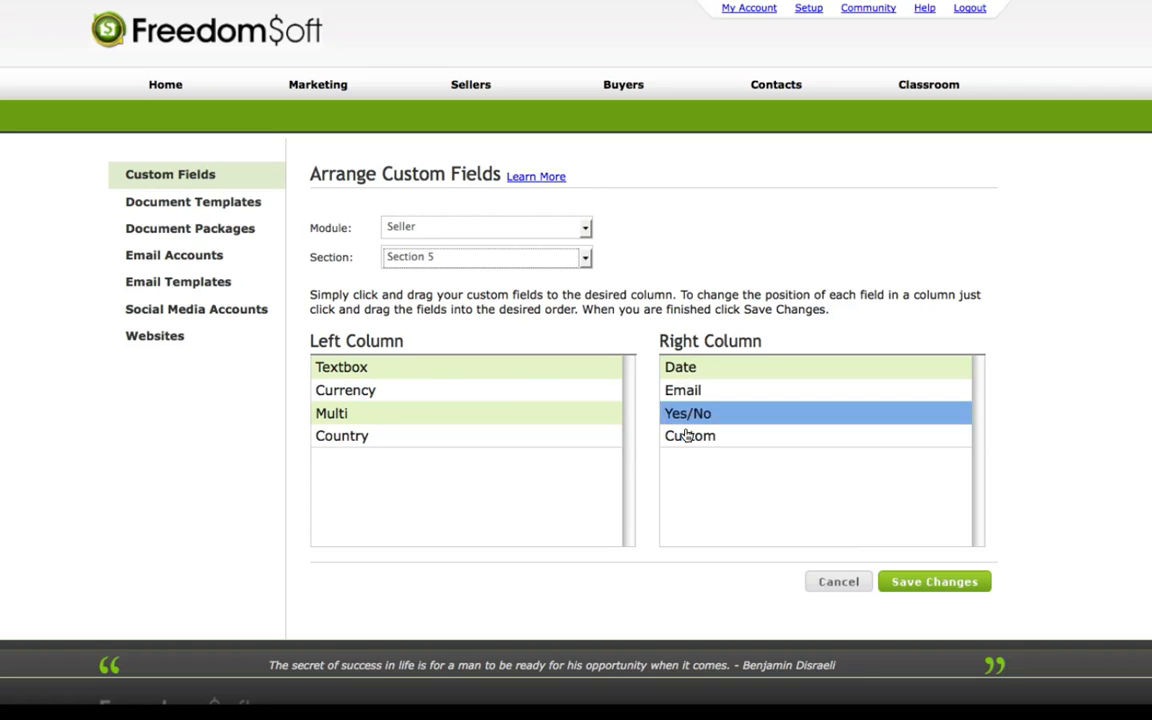
drag(702, 375, 700, 445)
drag(689, 388, 715, 460)
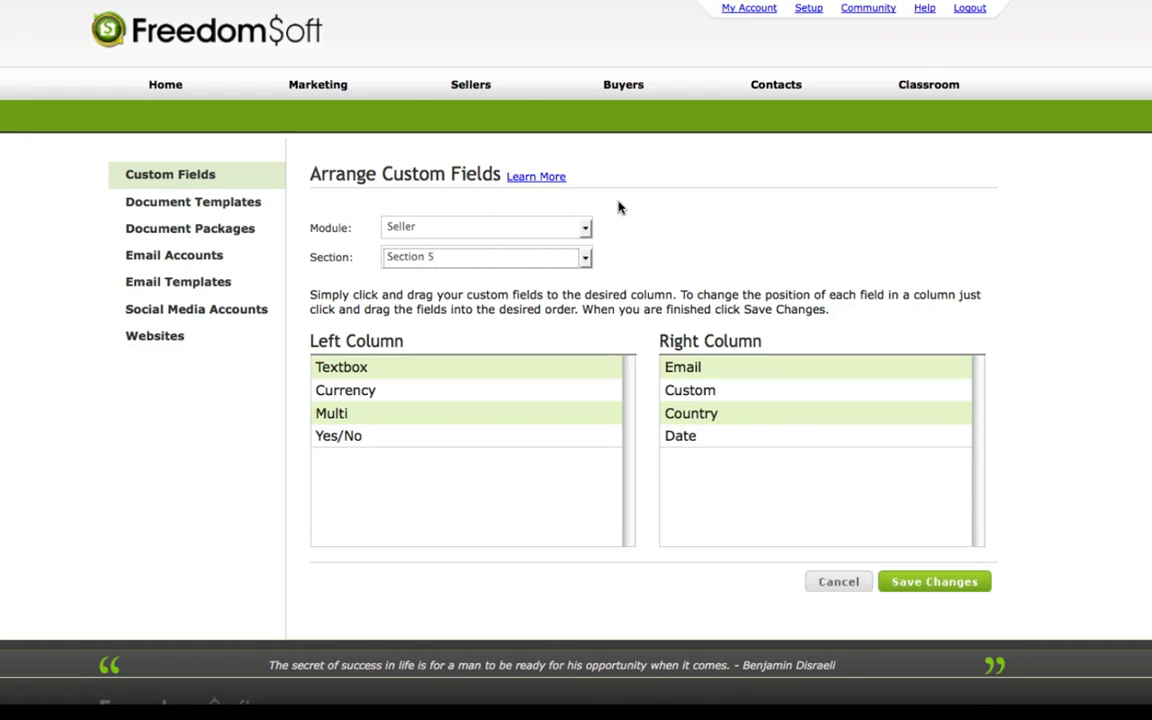
click(200, 176)
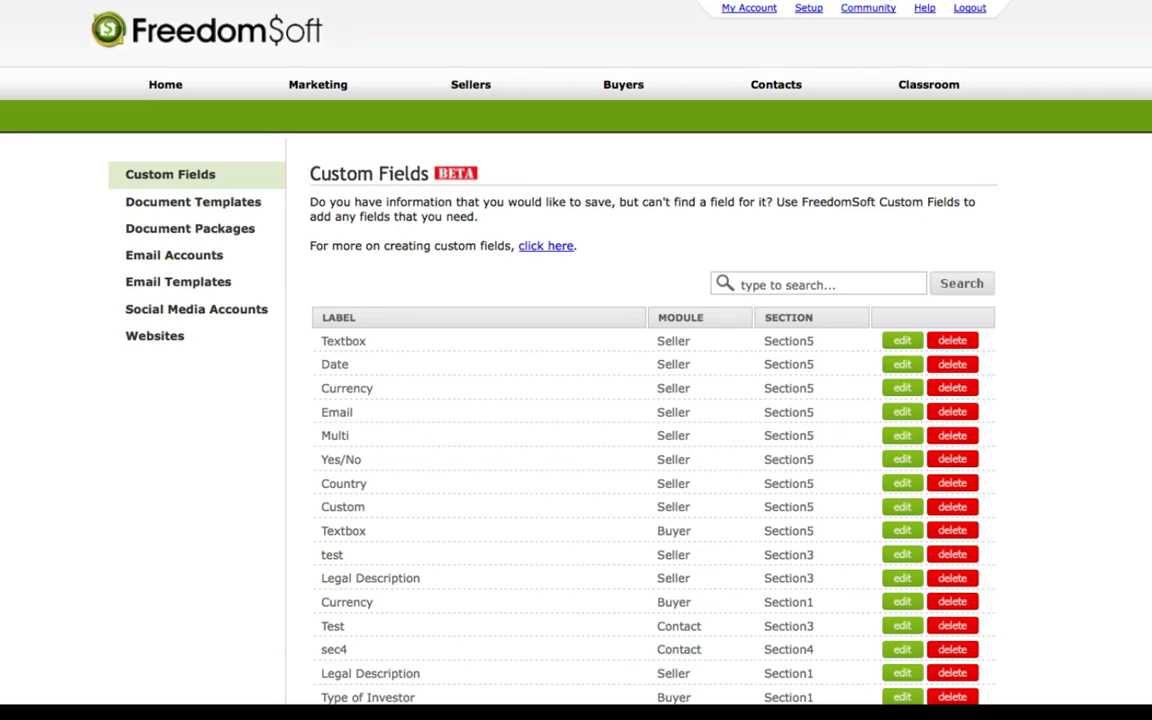
scroll(576, 360, down, 2)
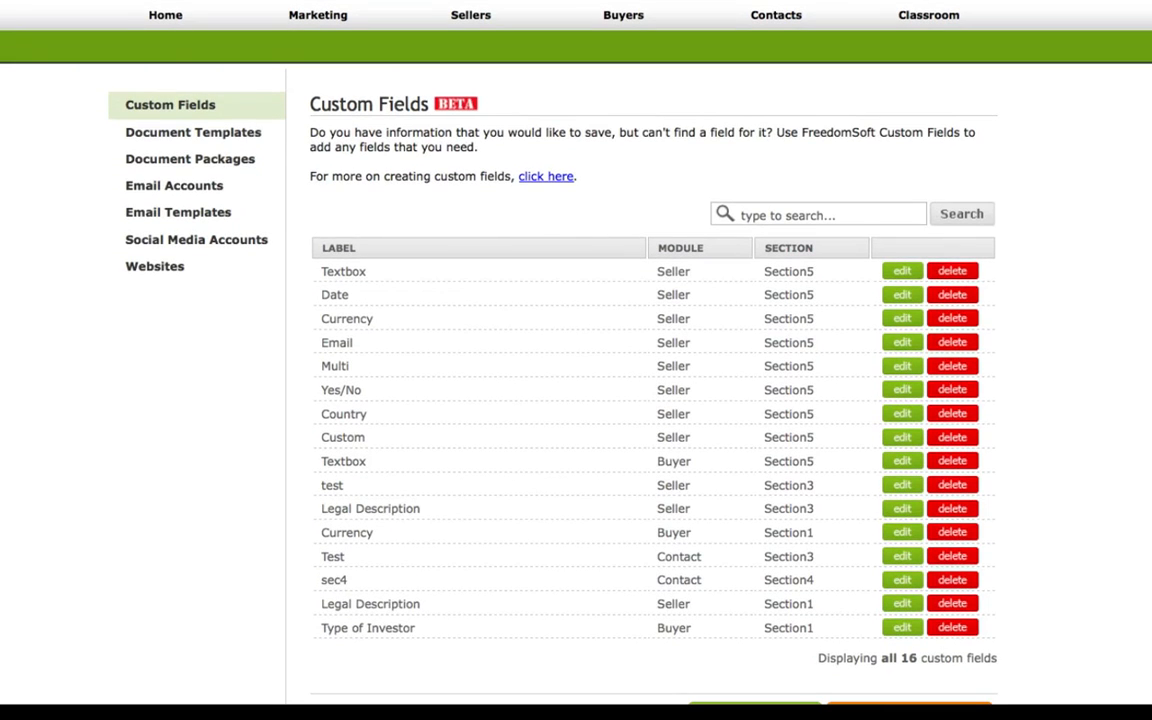